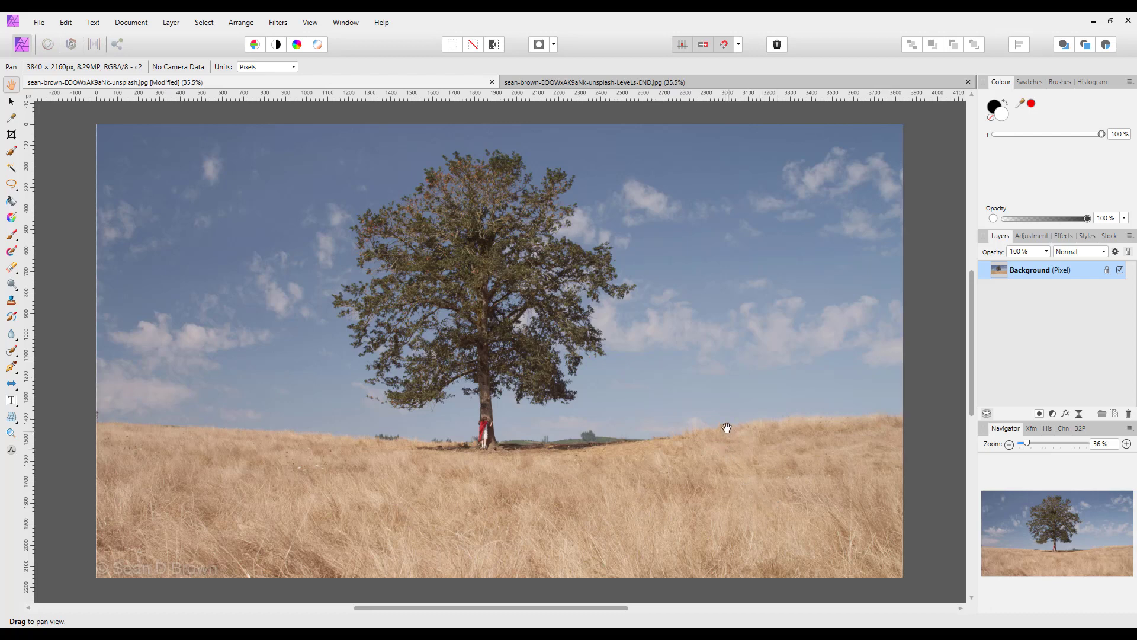
Compare with the finished reference, then try a Levels layer with 10% black level and raised gamma
left_click(794, 87)
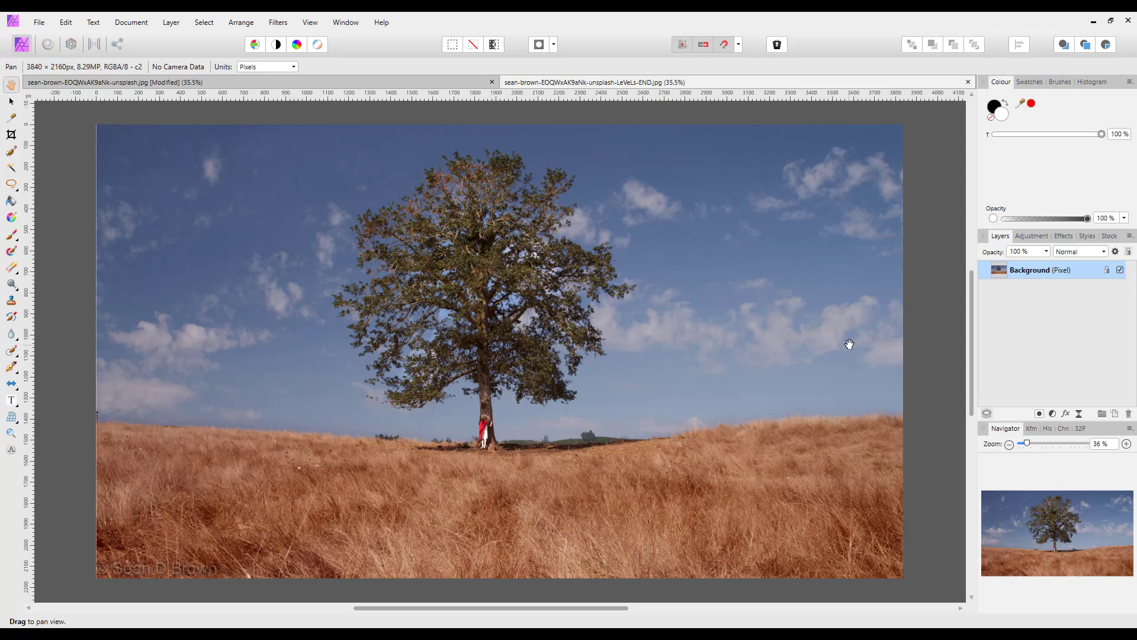
left_click(428, 84)
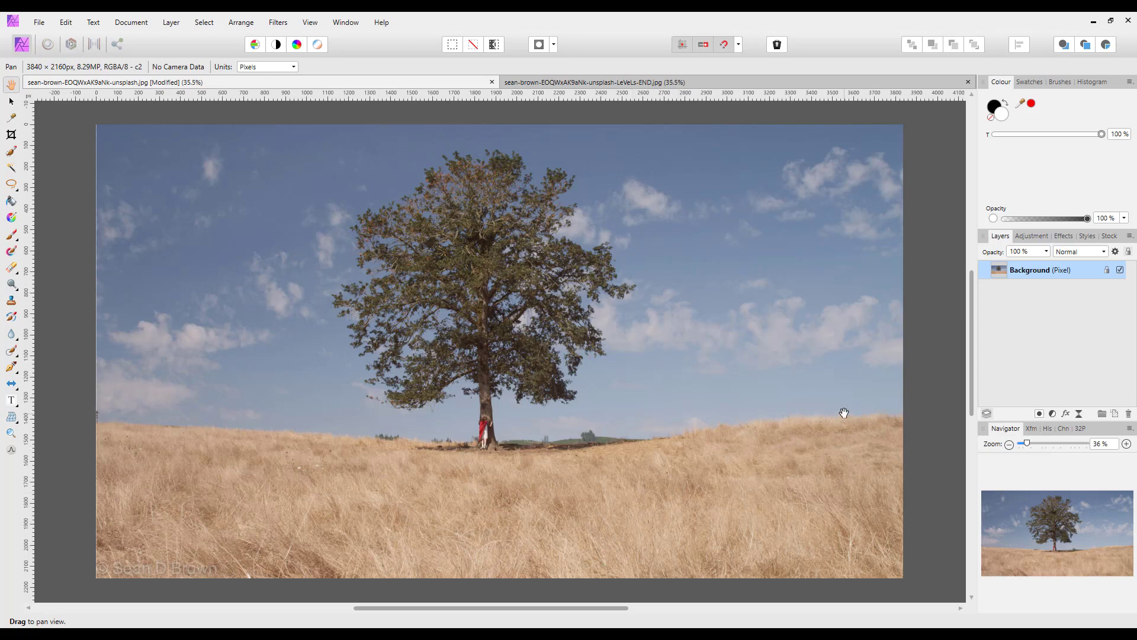
left_click(1053, 414)
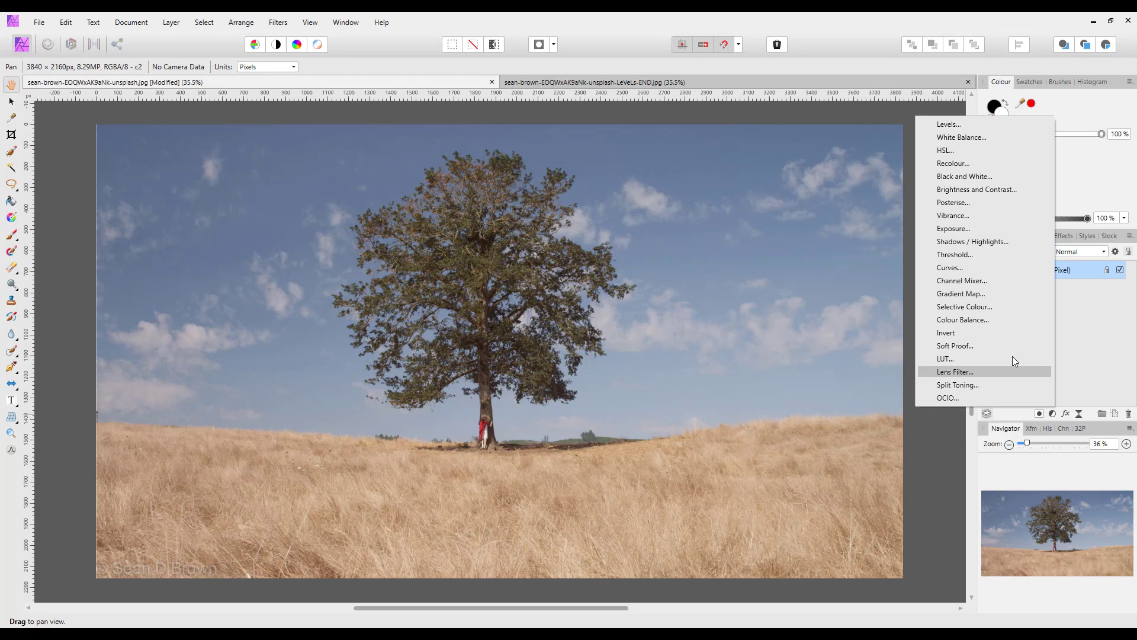
left_click(950, 125)
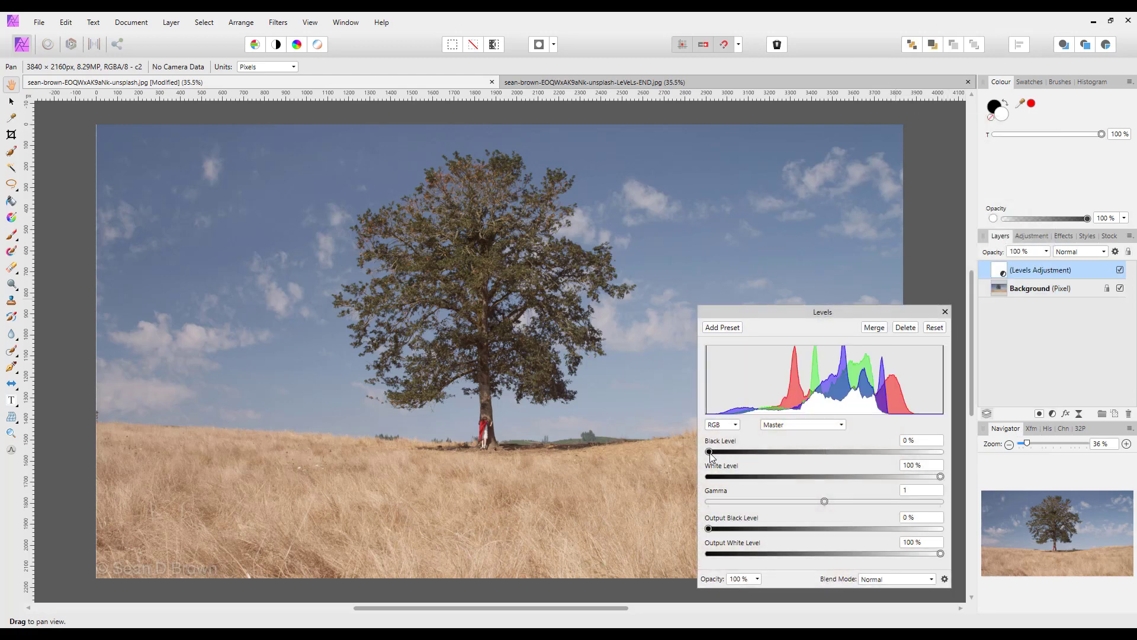
left_click_drag(708, 451, 733, 452)
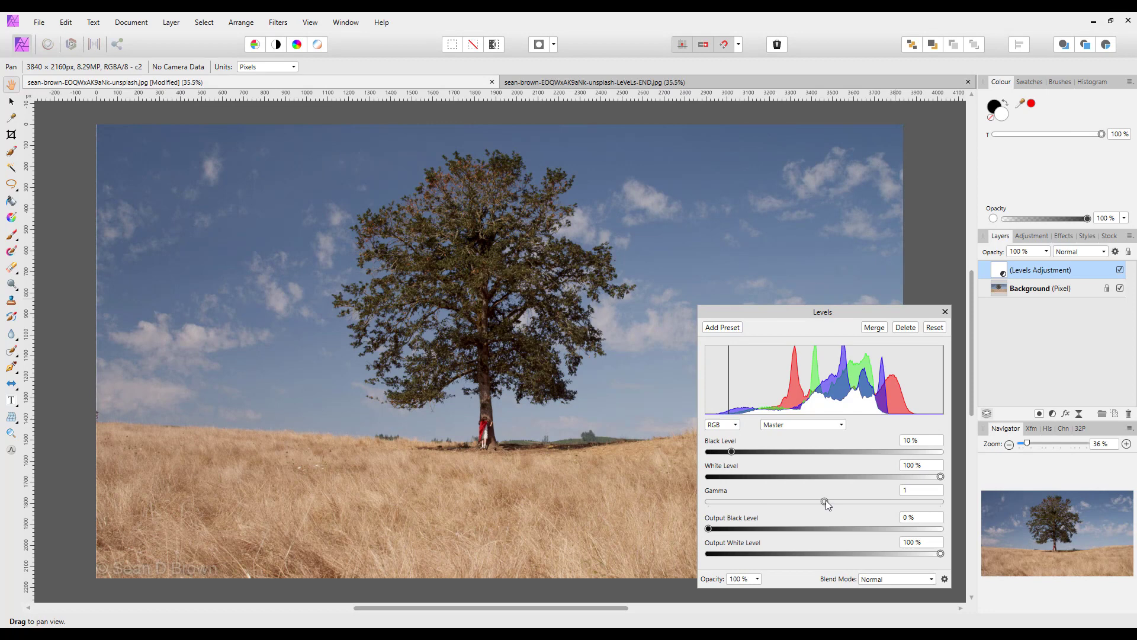
left_click_drag(825, 501, 850, 507)
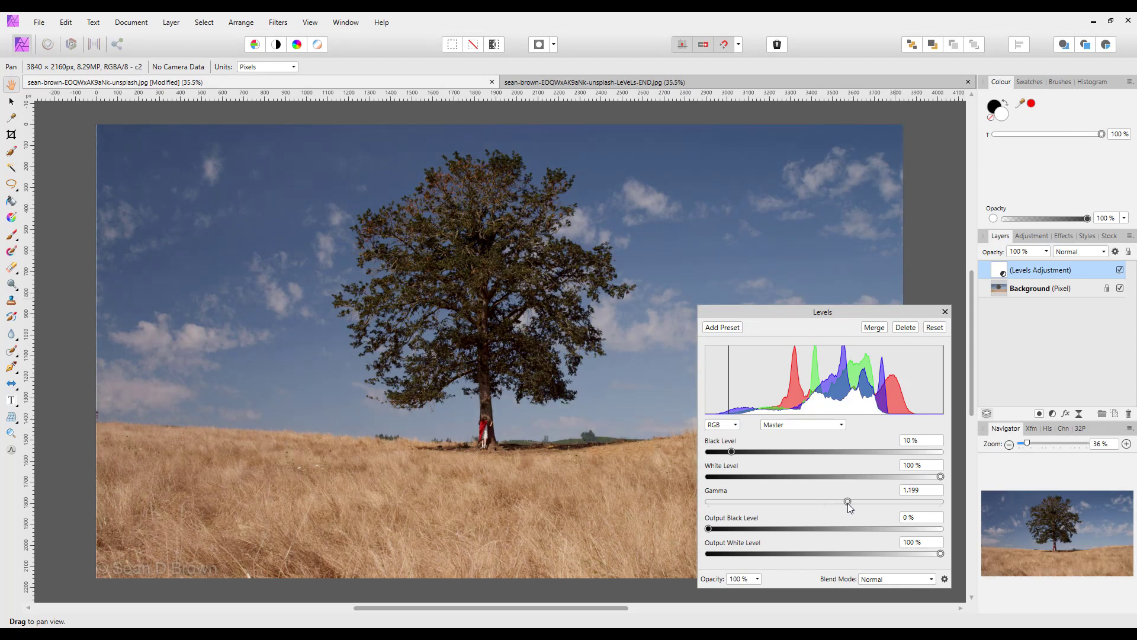
left_click(945, 311)
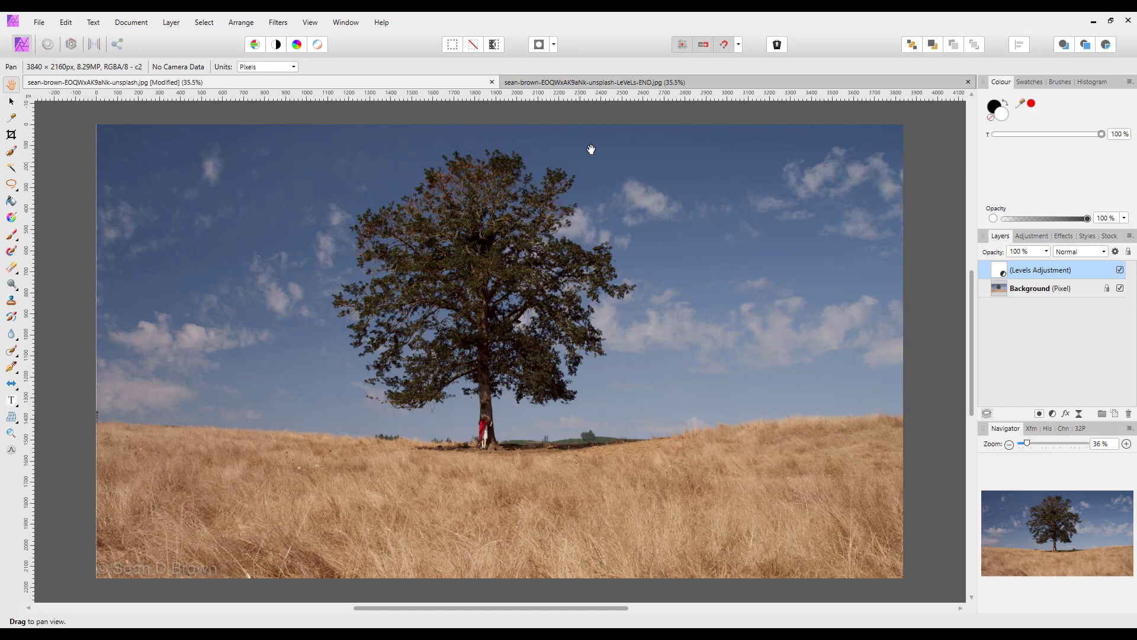
Close the finished reference document and delete the trial Levels adjustment layer
left_click(732, 83)
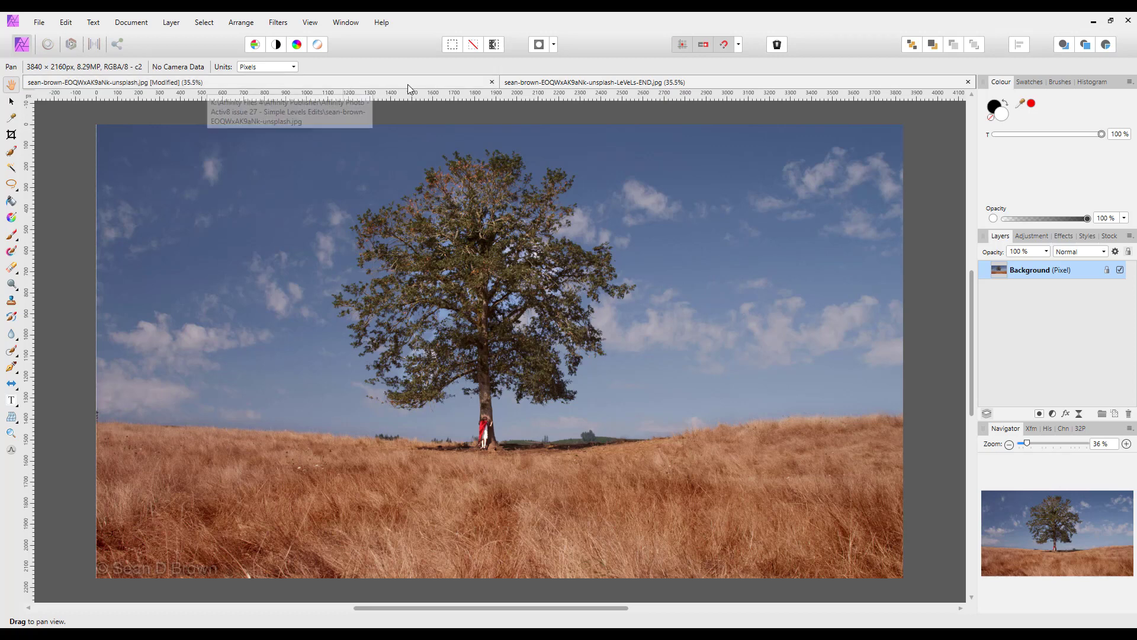
left_click(969, 82)
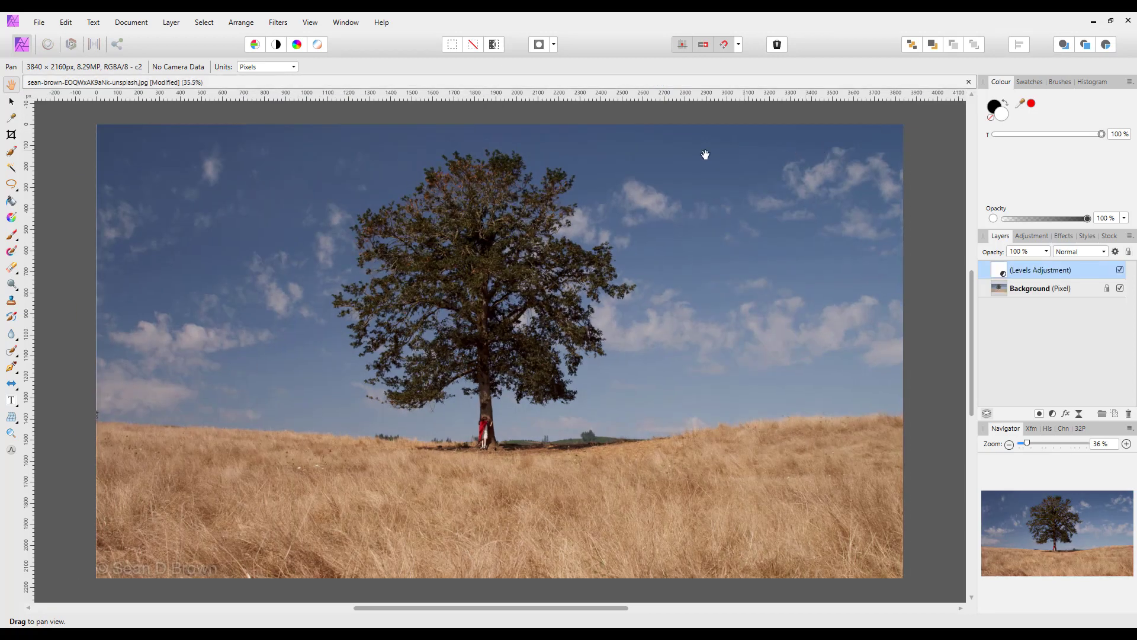
right_click(1007, 277)
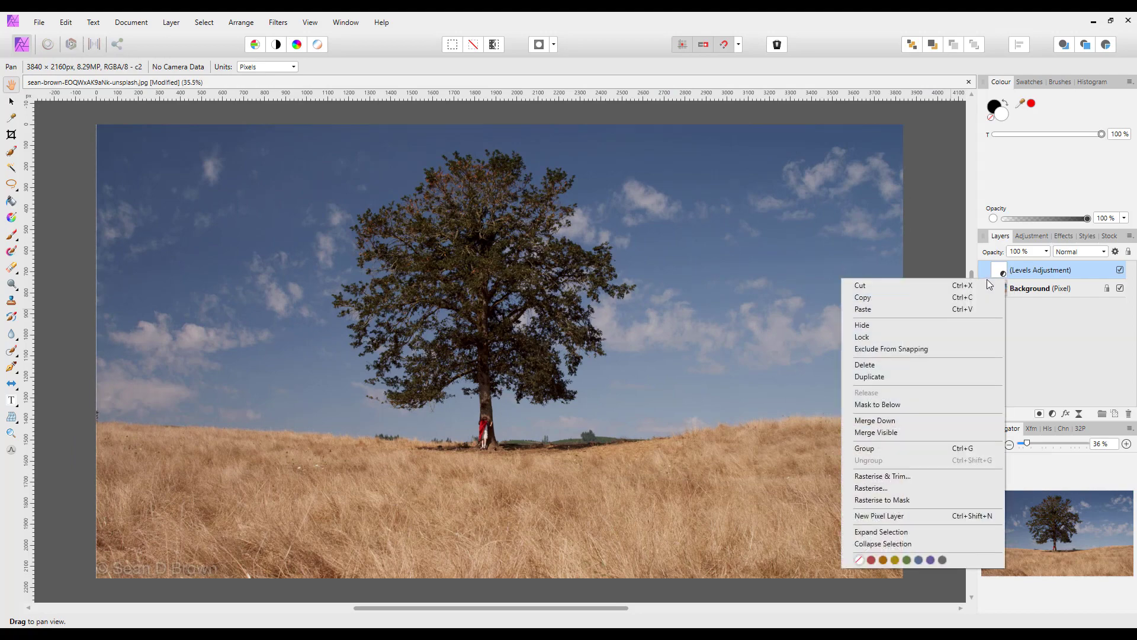
left_click(877, 364)
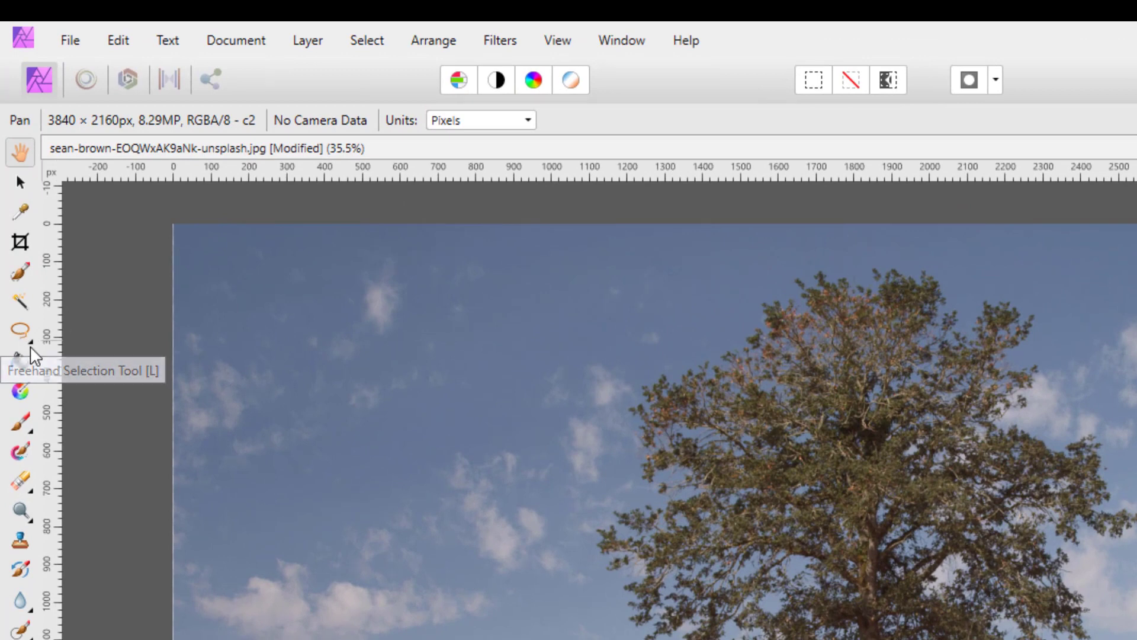
Pick the Freehand Selection Tool from the selection tool flyout in the Tools panel
left_click(30, 344)
left_click(30, 345)
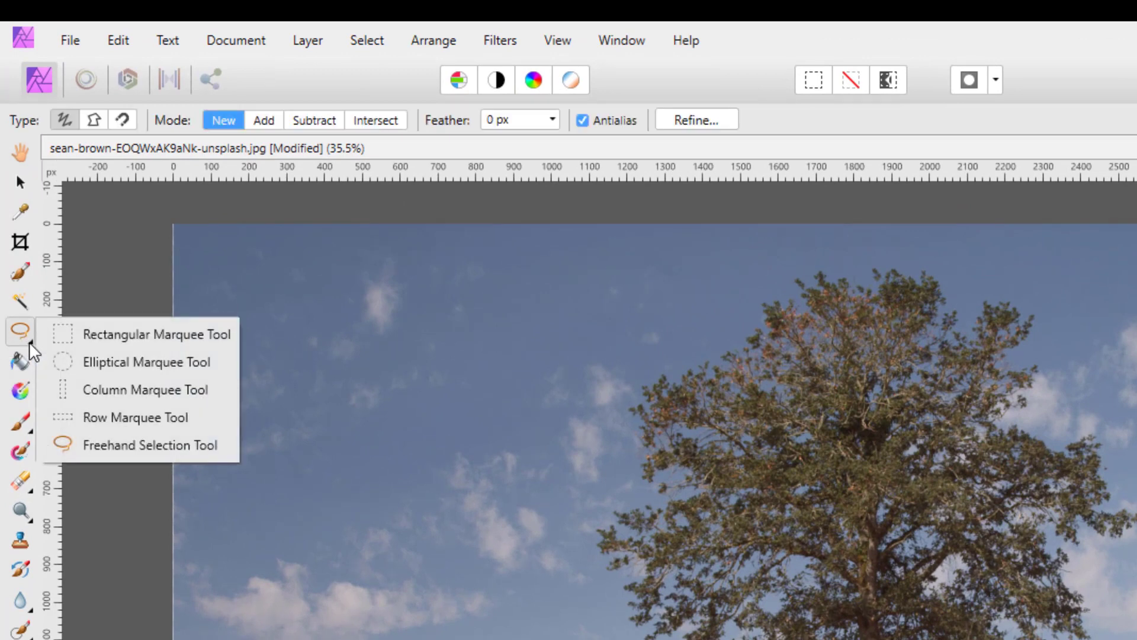
left_click(77, 332)
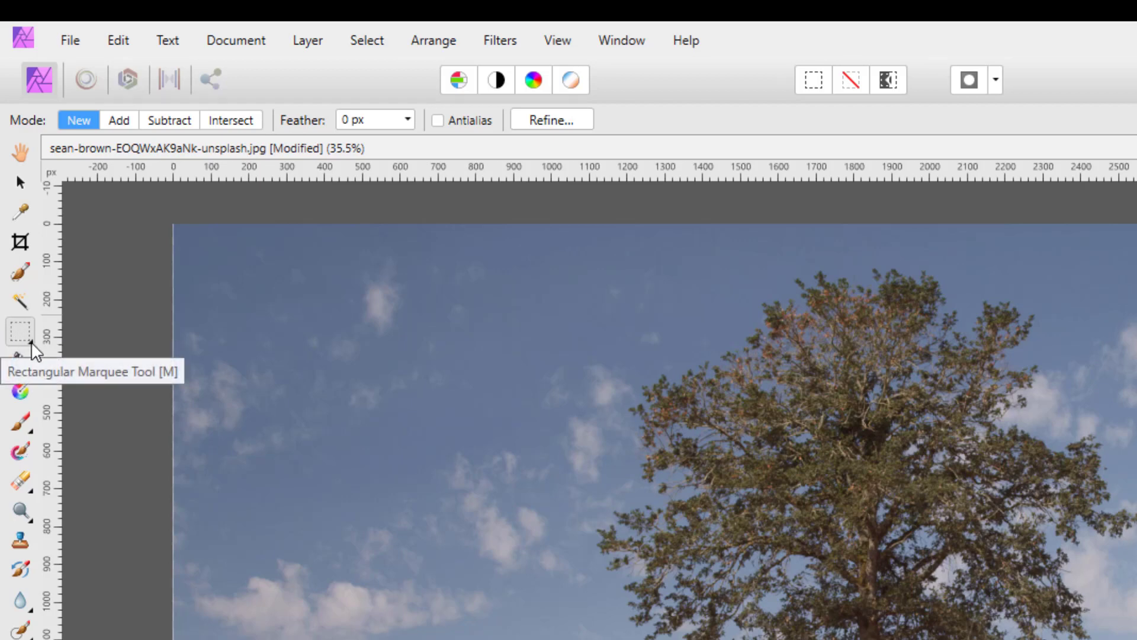
left_click(31, 344)
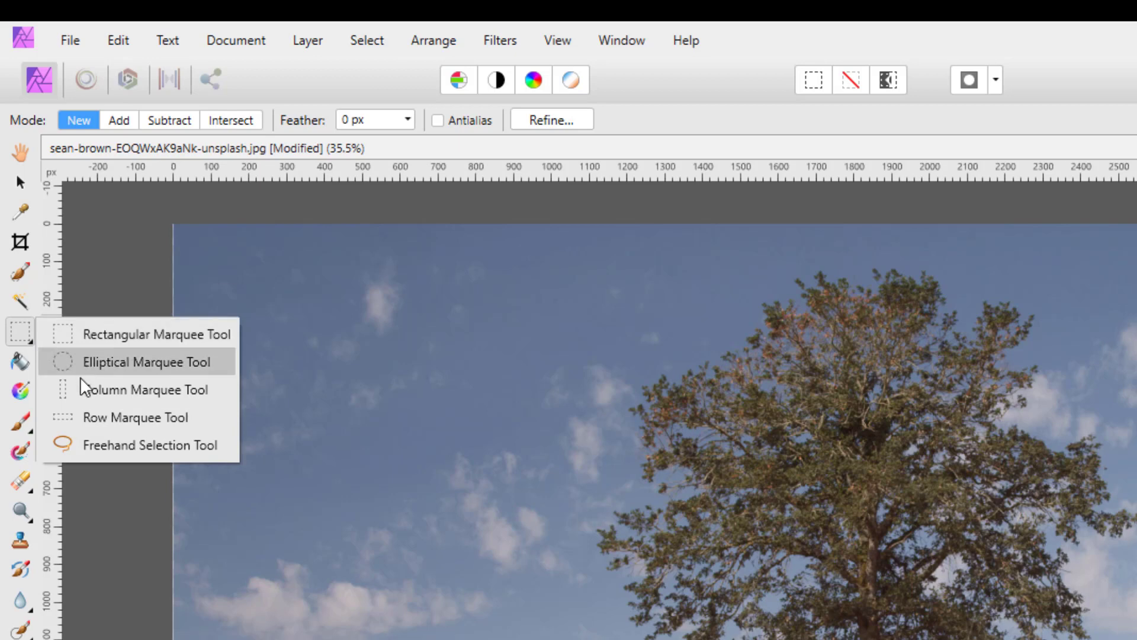
left_click(80, 448)
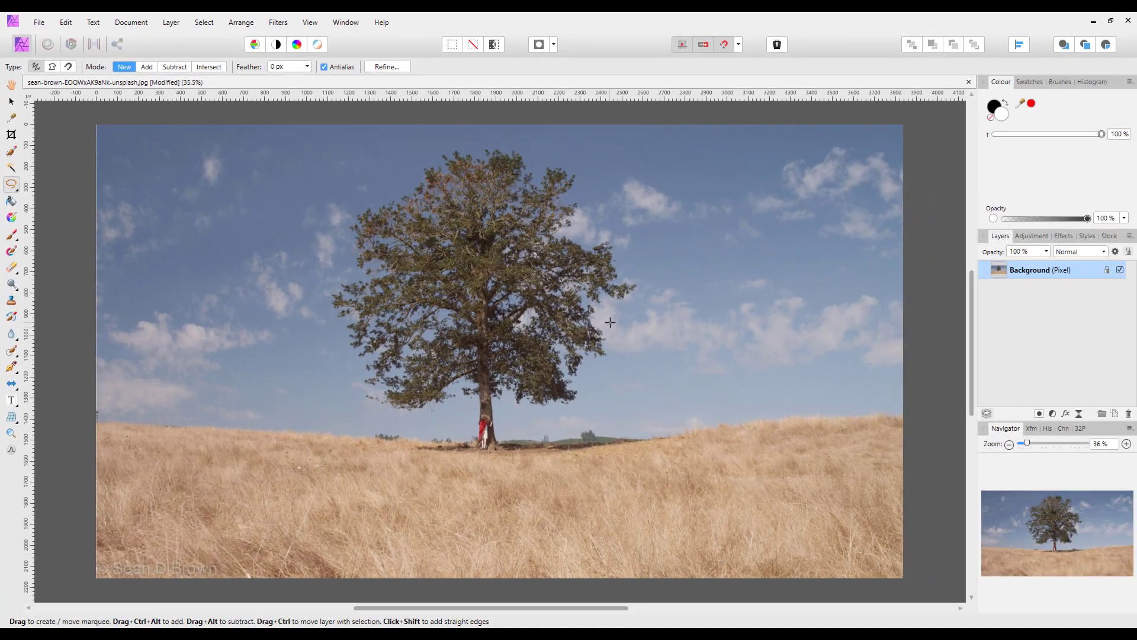
Zoom out and trace a freehand loop around the dry grass field along the horizon
scroll(658, 397, "down", 1)
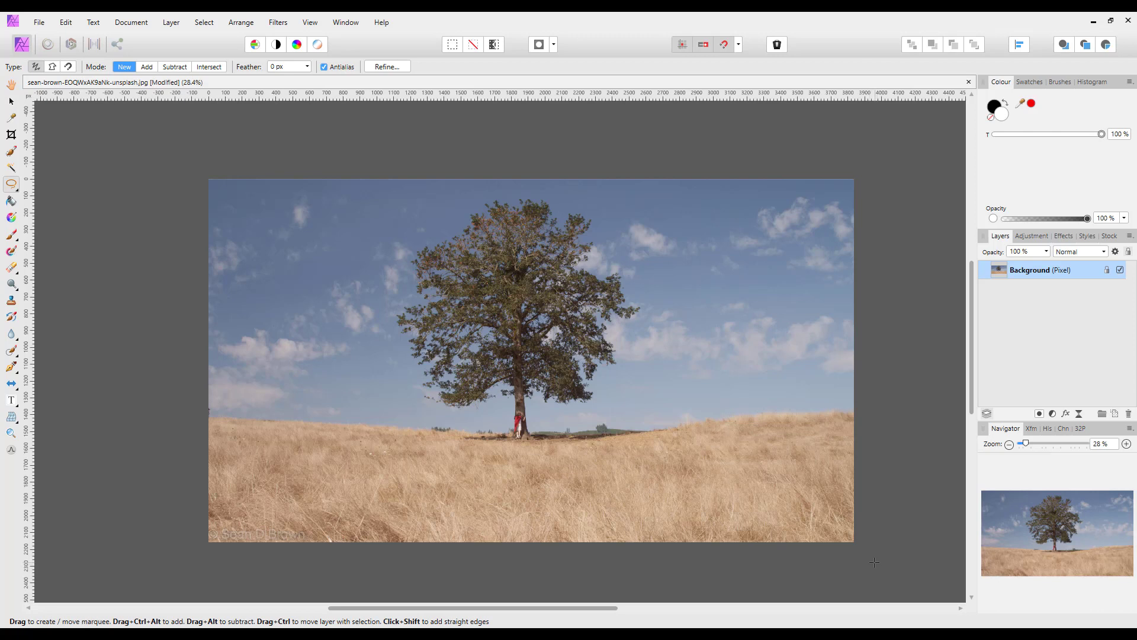
left_click_drag(872, 560, 875, 507)
left_click_drag(873, 483, 867, 432)
mouse_move(847, 414)
left_mouse_down()
mouse_move(513, 438)
mouse_move(218, 416)
mouse_move(184, 433)
mouse_move(169, 480)
mouse_move(169, 560)
mouse_move(215, 587)
mouse_move(350, 592)
mouse_move(810, 586)
mouse_move(865, 570)
left_mouse_up()
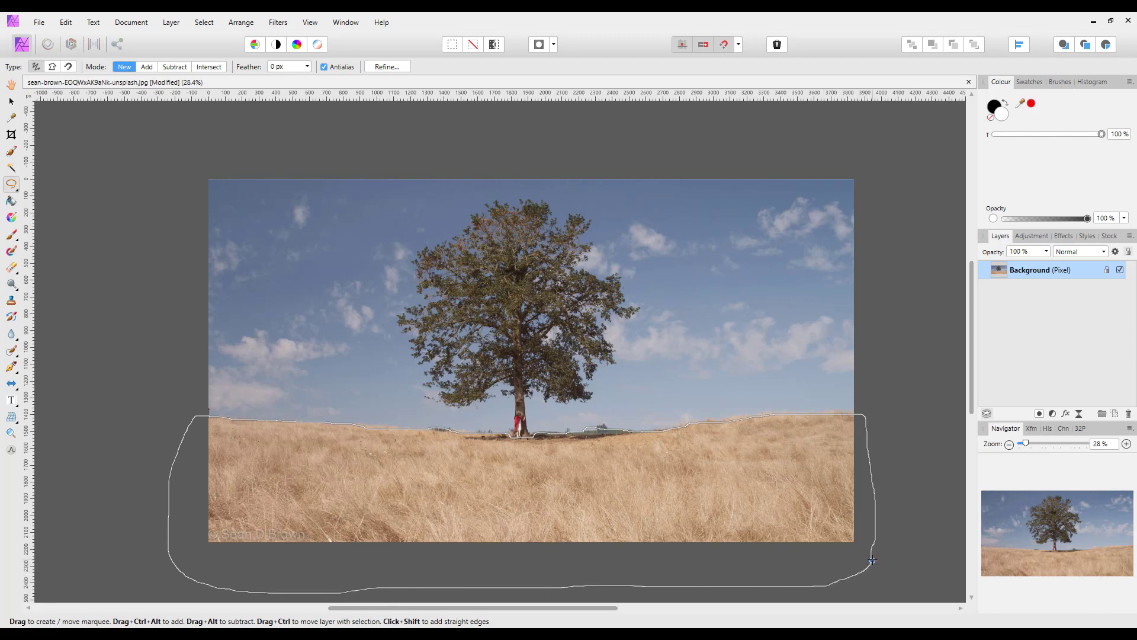
left_click_drag(873, 560, 872, 559)
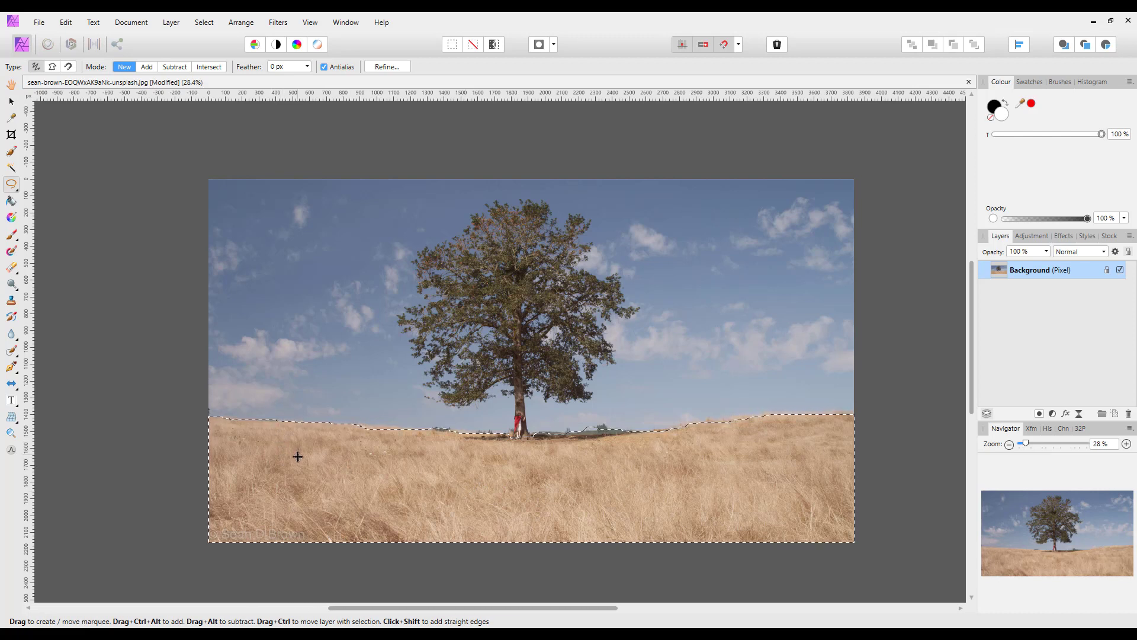
Open Refine Selection and set the feather to 100 px
left_click(397, 69)
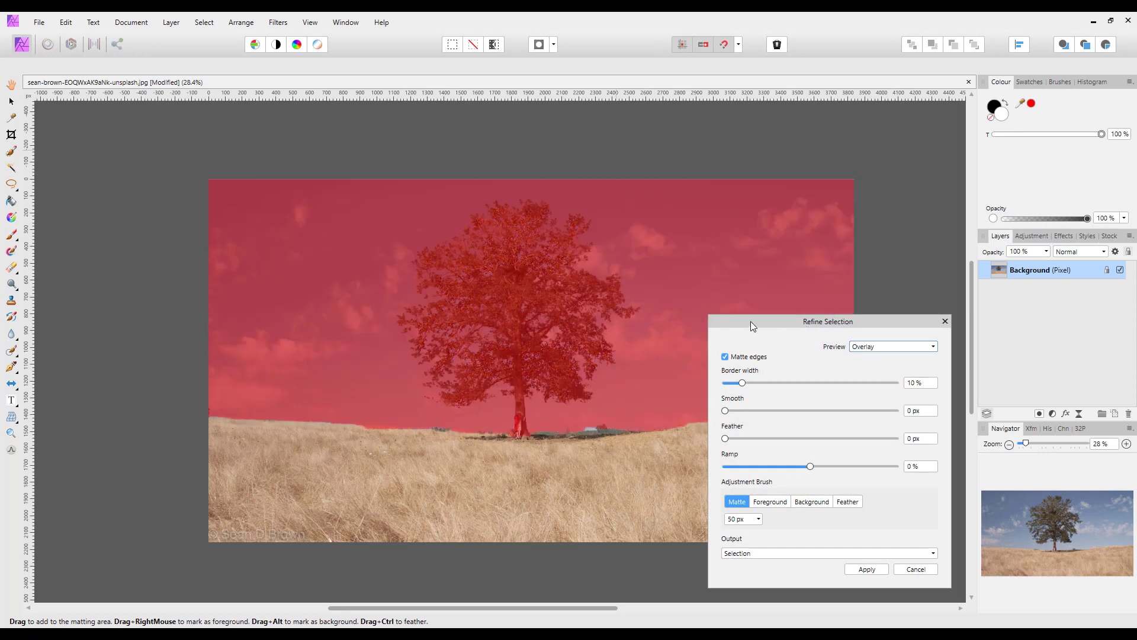
left_click_drag(751, 321, 757, 253)
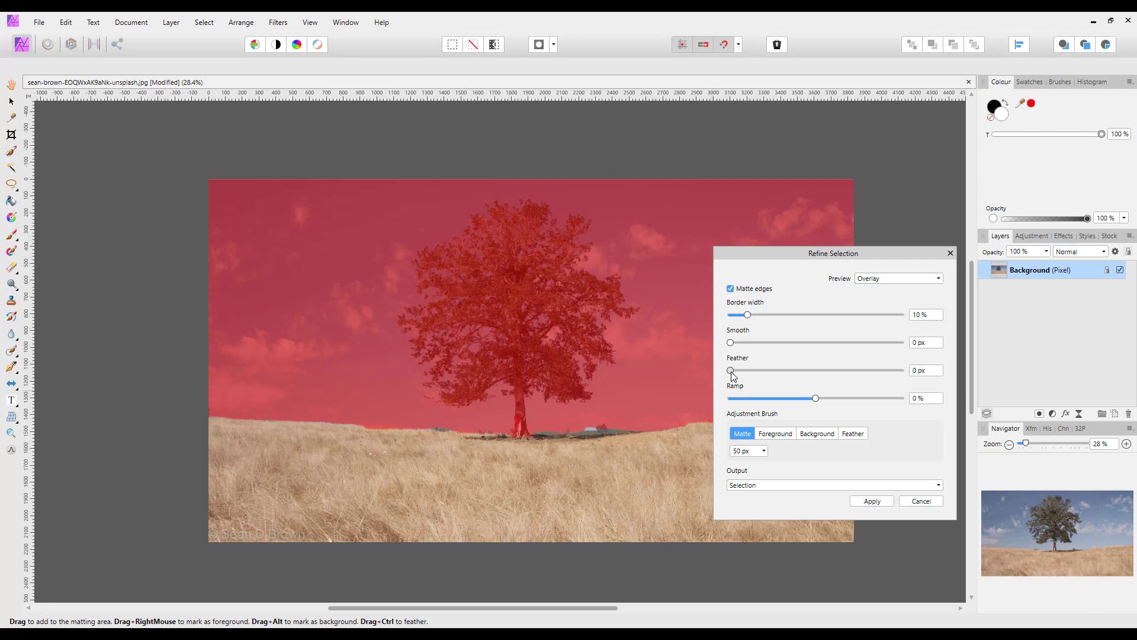
left_click_drag(730, 371, 764, 372)
left_click_drag(858, 371, 905, 379)
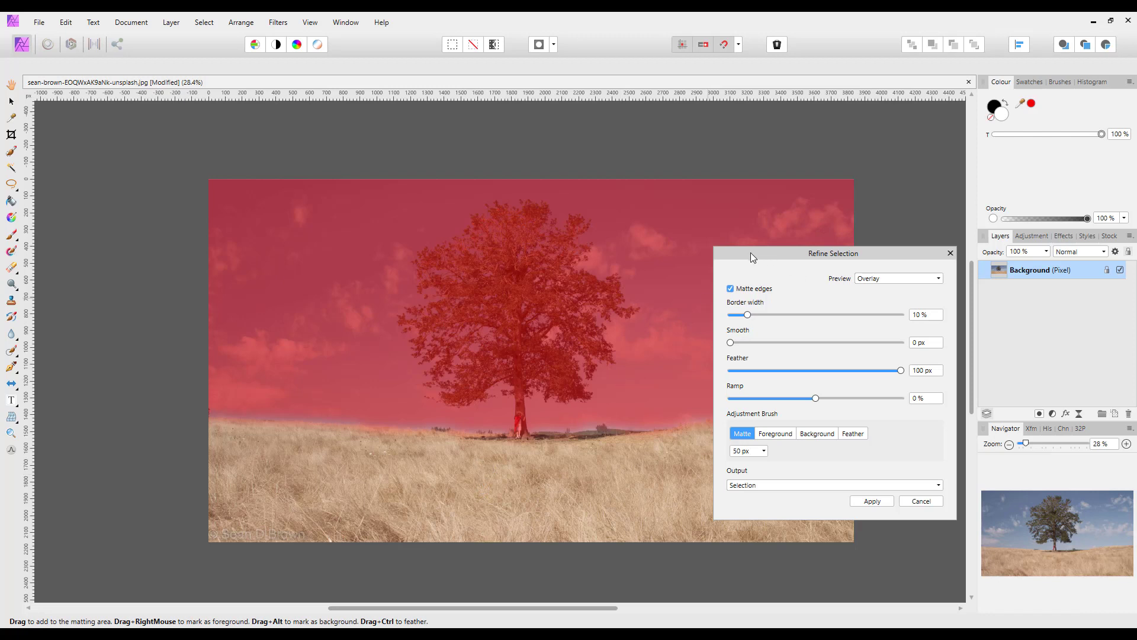
left_click_drag(751, 252, 915, 239)
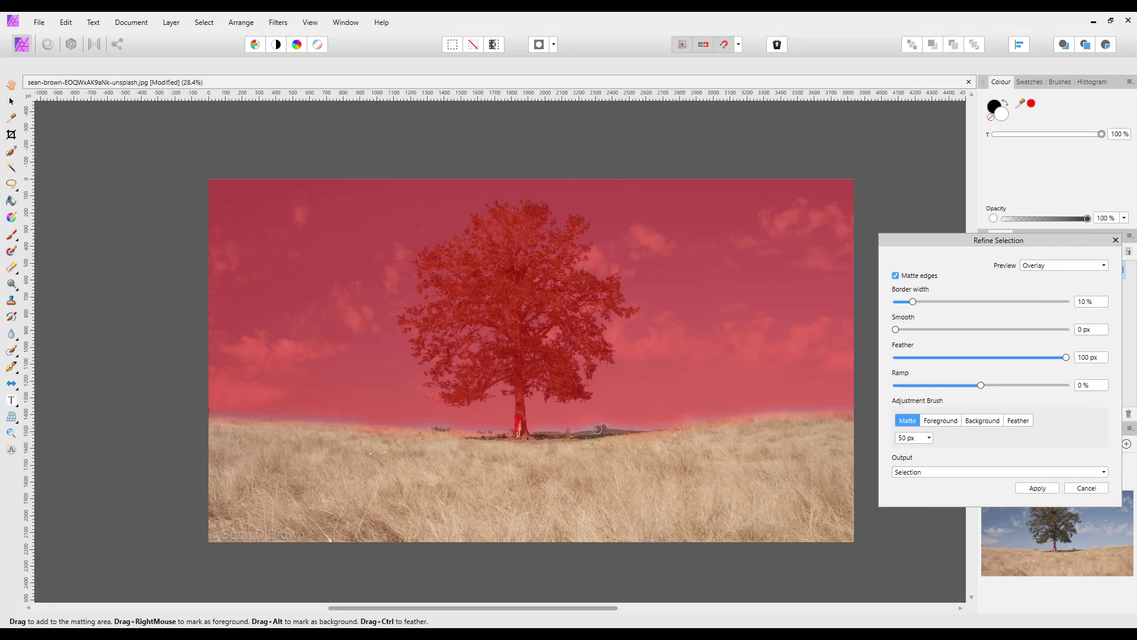
Matte the horizon edge on both sides of the tree and apply the refined grass selection
mouse_move(597, 429)
left_mouse_down()
mouse_move(607, 427)
mouse_move(493, 449)
mouse_move(439, 431)
mouse_move(481, 432)
left_mouse_up()
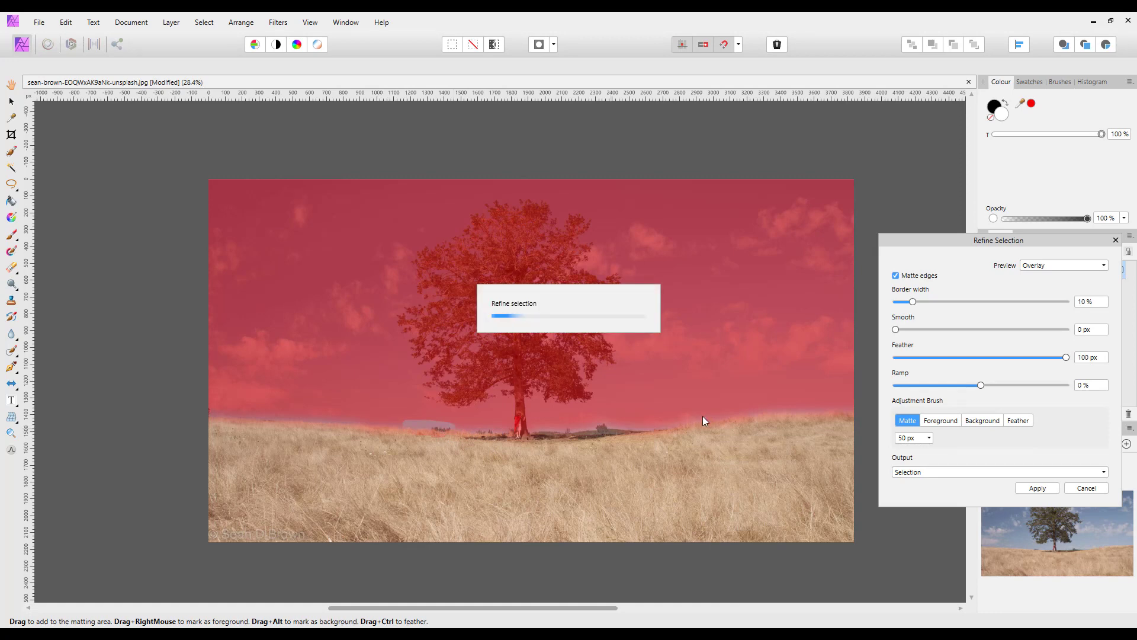
mouse_move(695, 417)
left_mouse_down()
mouse_move(671, 418)
mouse_move(854, 414)
left_mouse_up()
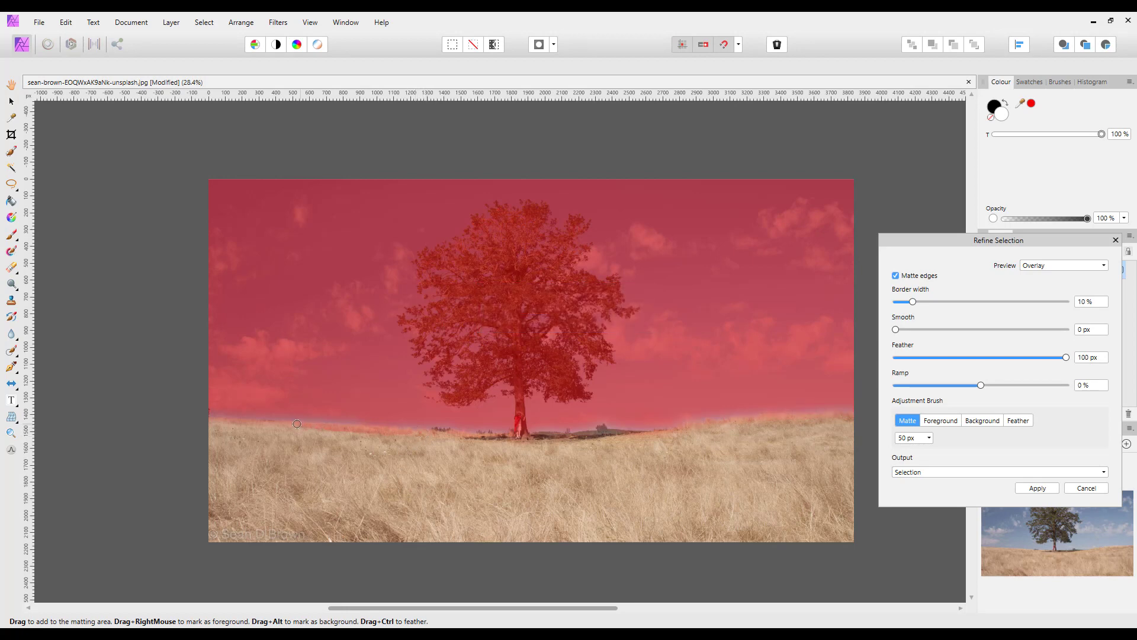
left_click_drag(215, 420, 432, 427)
left_click_drag(929, 236, 738, 221)
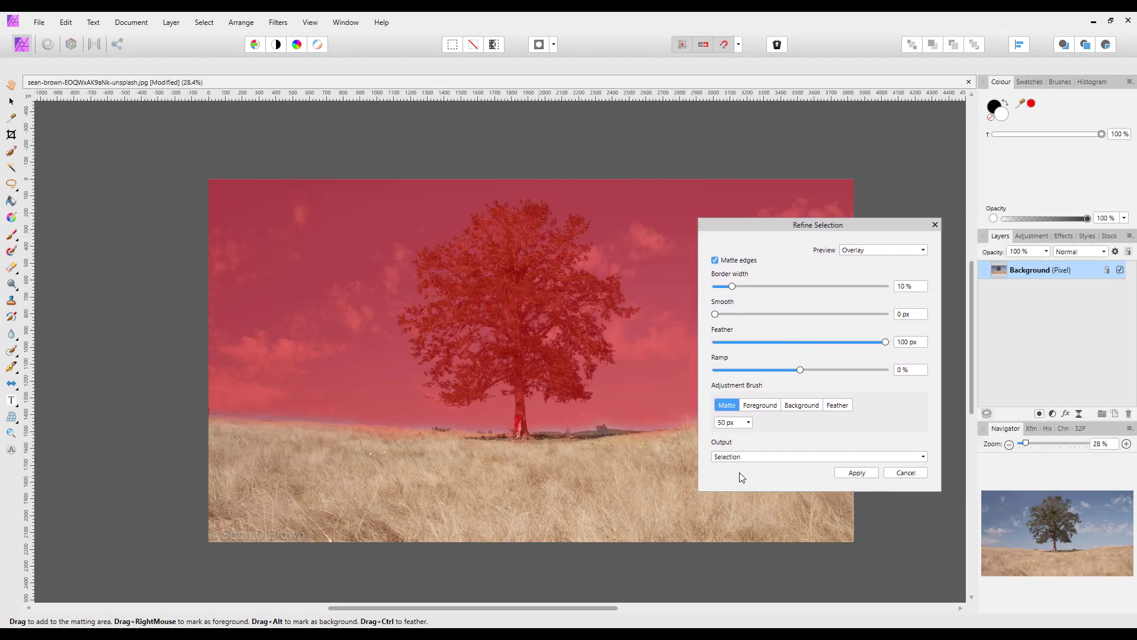
left_click(862, 474)
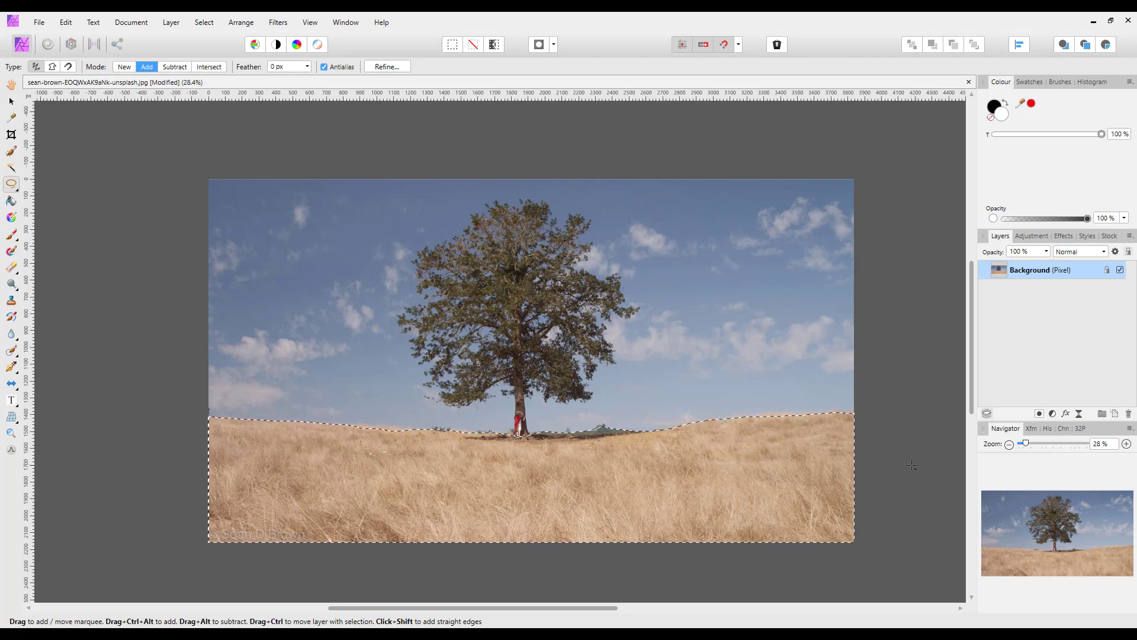
Add a Levels adjustment layer masked to the selected grass field
left_click(1053, 413)
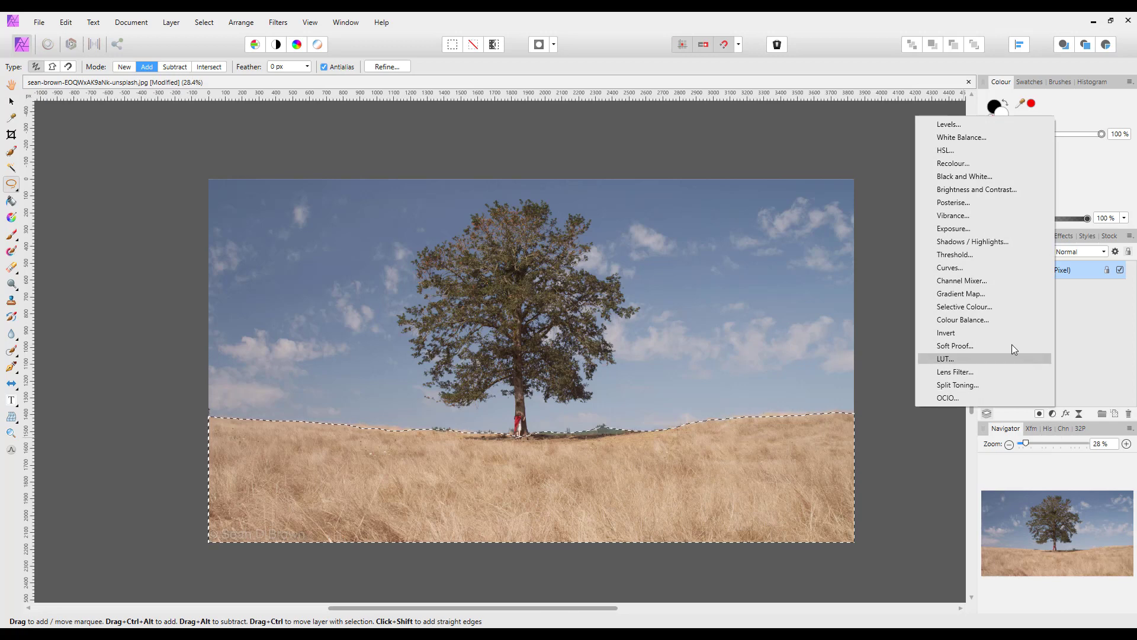
left_click(941, 125)
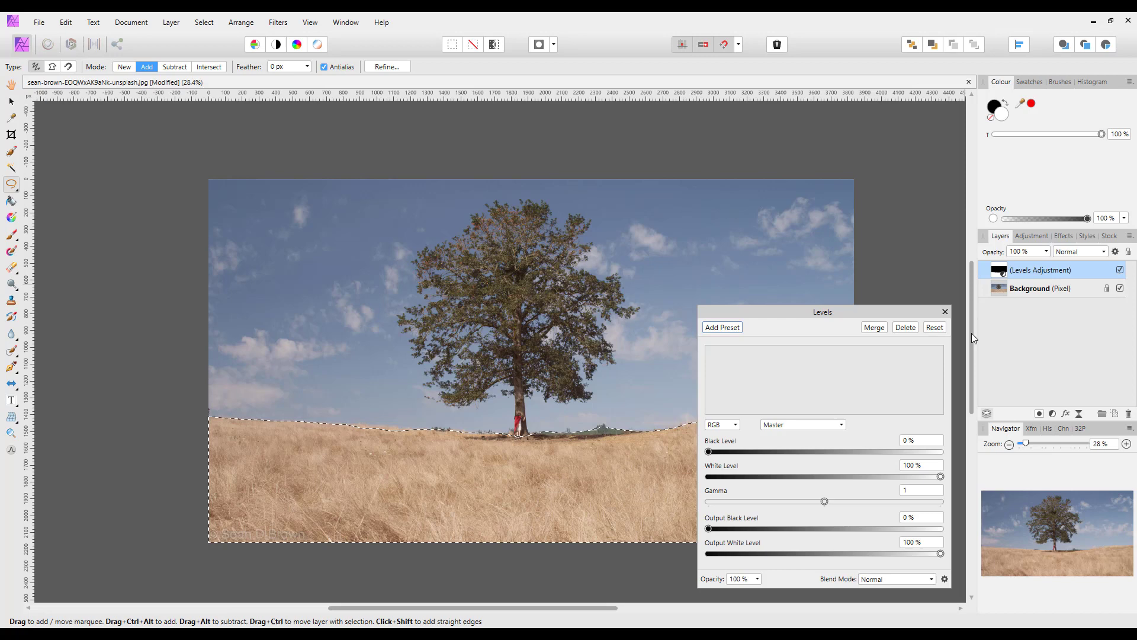
Deselect and tune the grass Levels to 19% black level and 1.235 gamma, lowering the white level slightly
left_click_drag(883, 313, 882, 148)
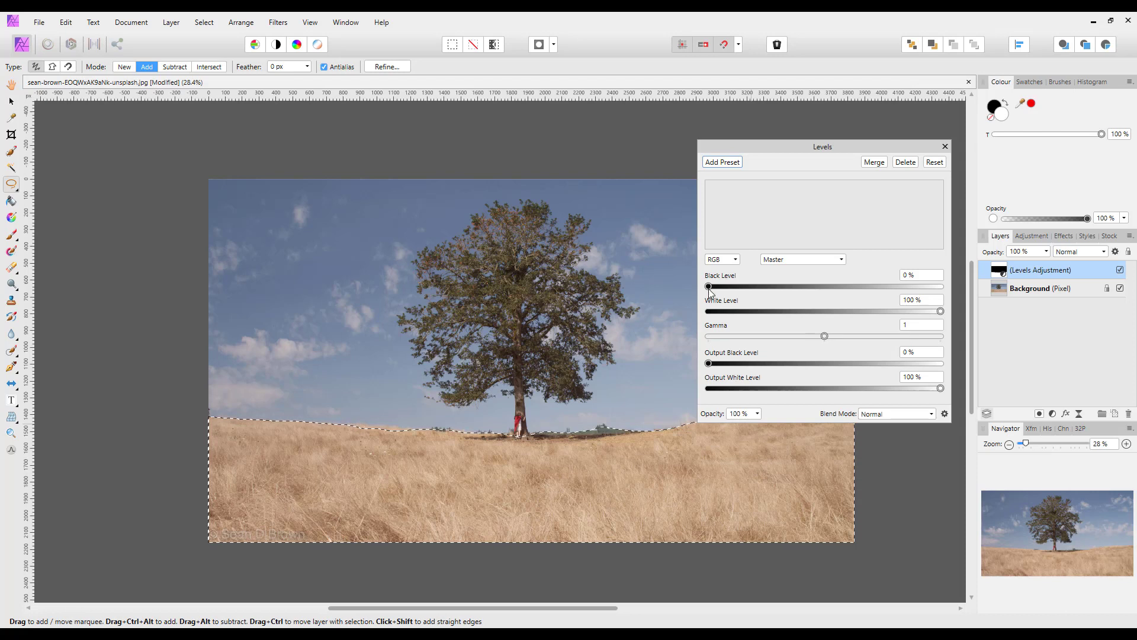
left_click_drag(709, 287, 738, 289)
key("ctrl+d")
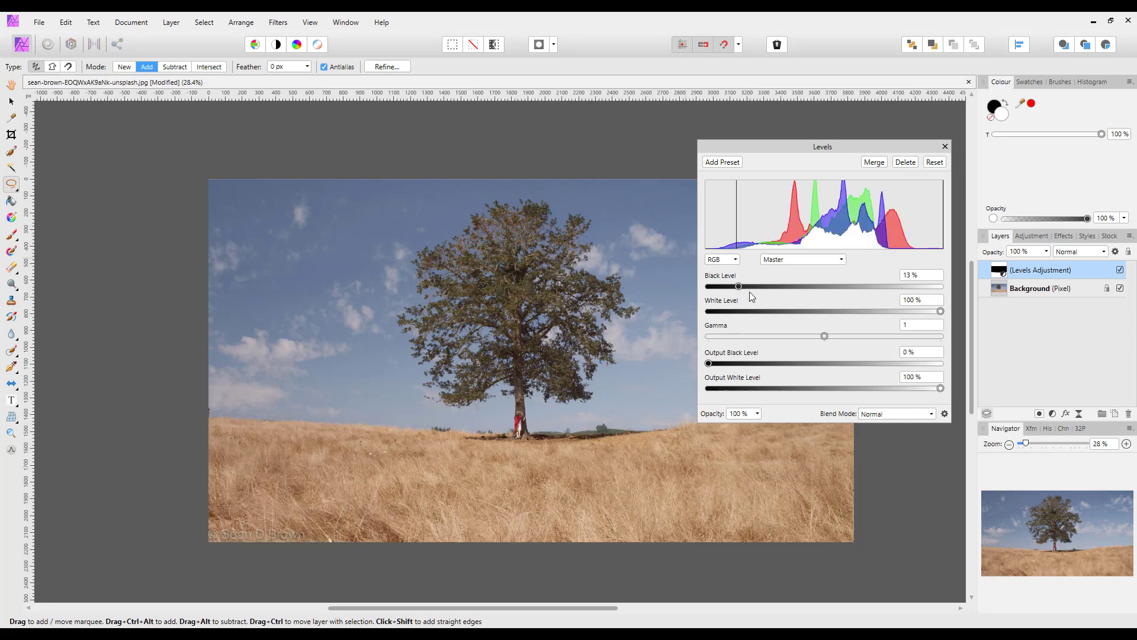
left_click_drag(739, 290, 738, 290)
left_click_drag(827, 336, 847, 337)
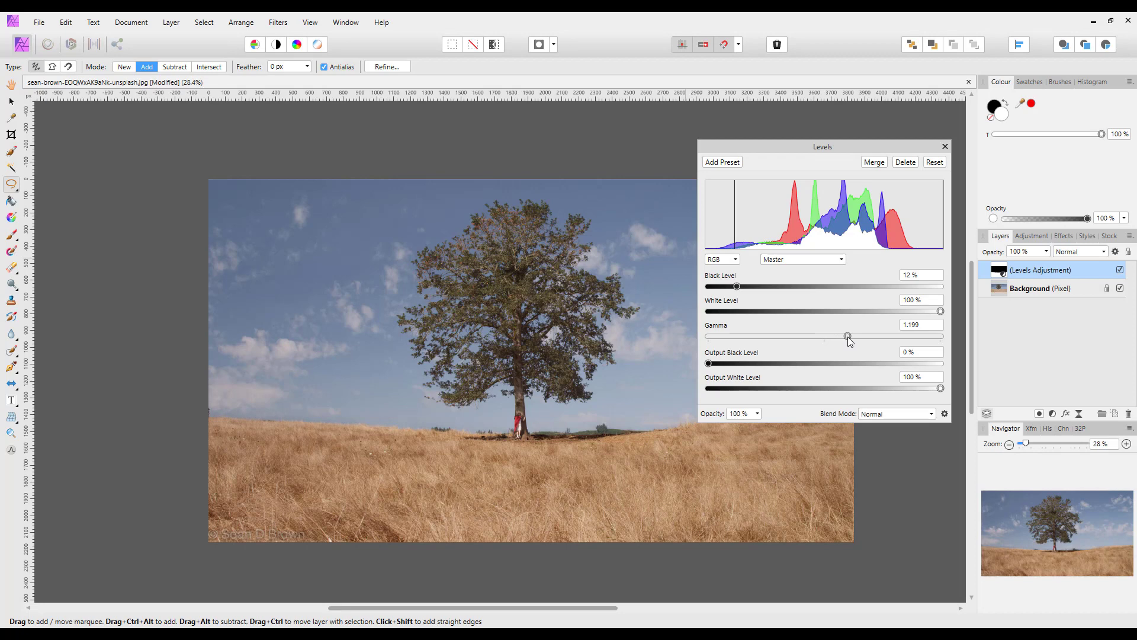
left_click_drag(848, 336, 848, 337)
left_click_drag(738, 289, 754, 292)
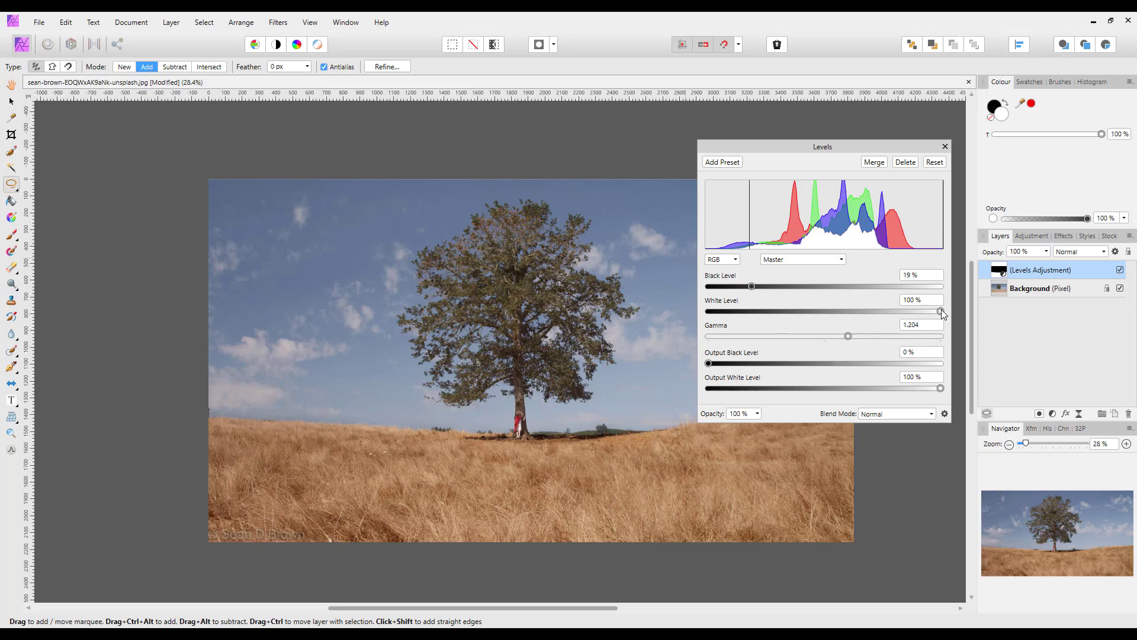
mouse_move(940, 310)
left_mouse_down()
mouse_move(893, 312)
mouse_move(947, 311)
left_mouse_up()
left_click_drag(849, 336, 852, 337)
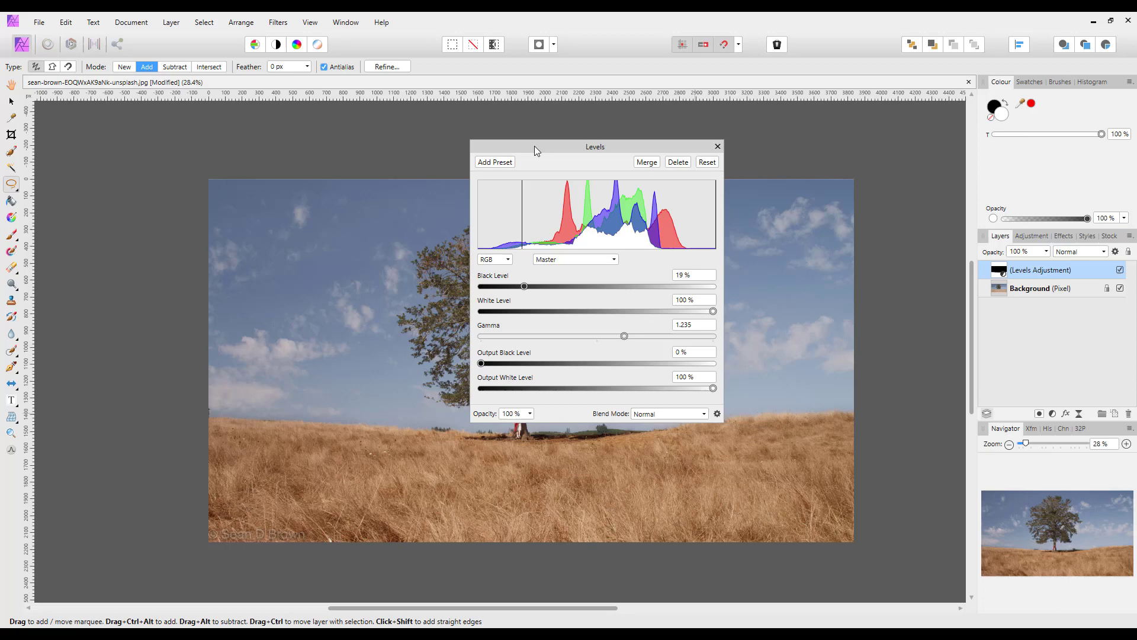
mouse_move(534, 149)
left_mouse_down()
mouse_move(485, 147)
mouse_move(554, 150)
left_mouse_up()
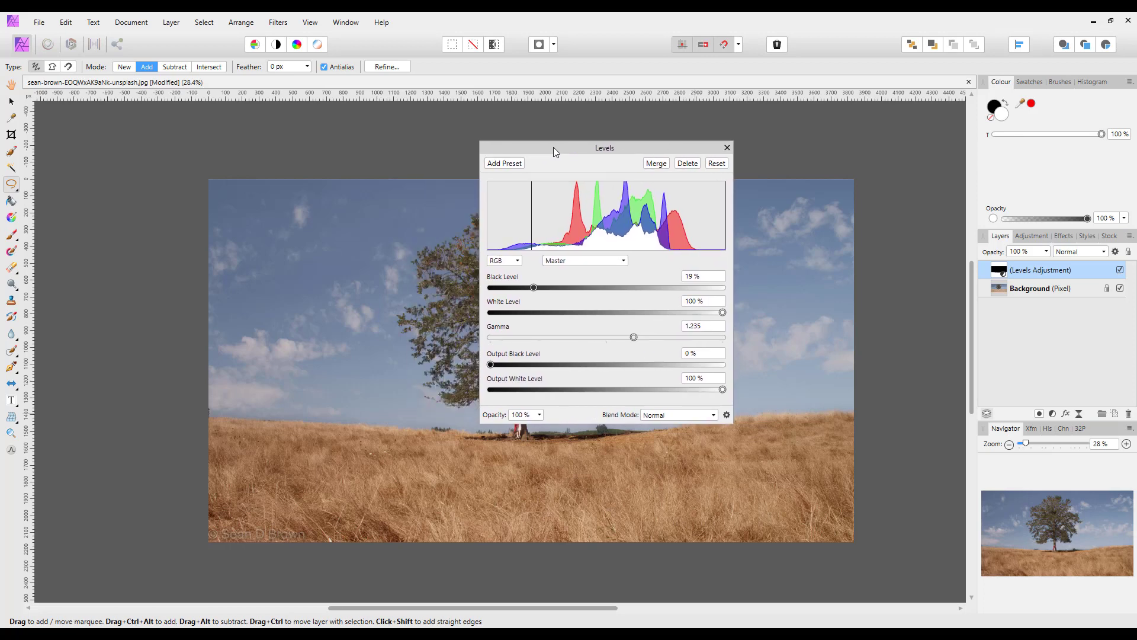
Close the Levels panel and rename the Levels Adjustment layer to 'Grass'
left_click(728, 149)
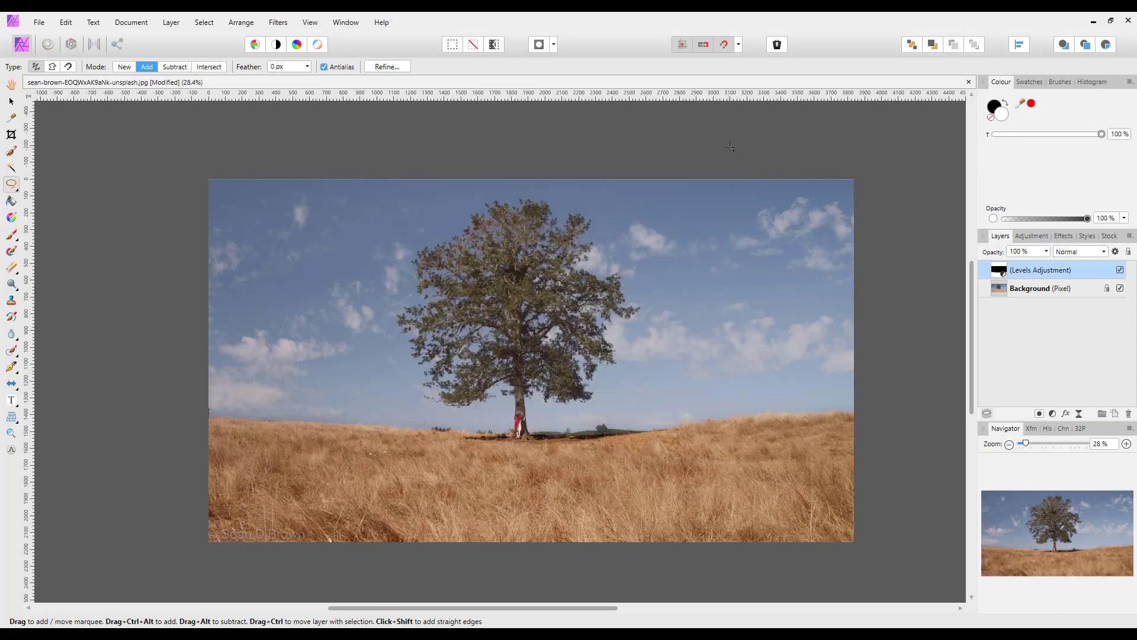
double_click(1031, 271)
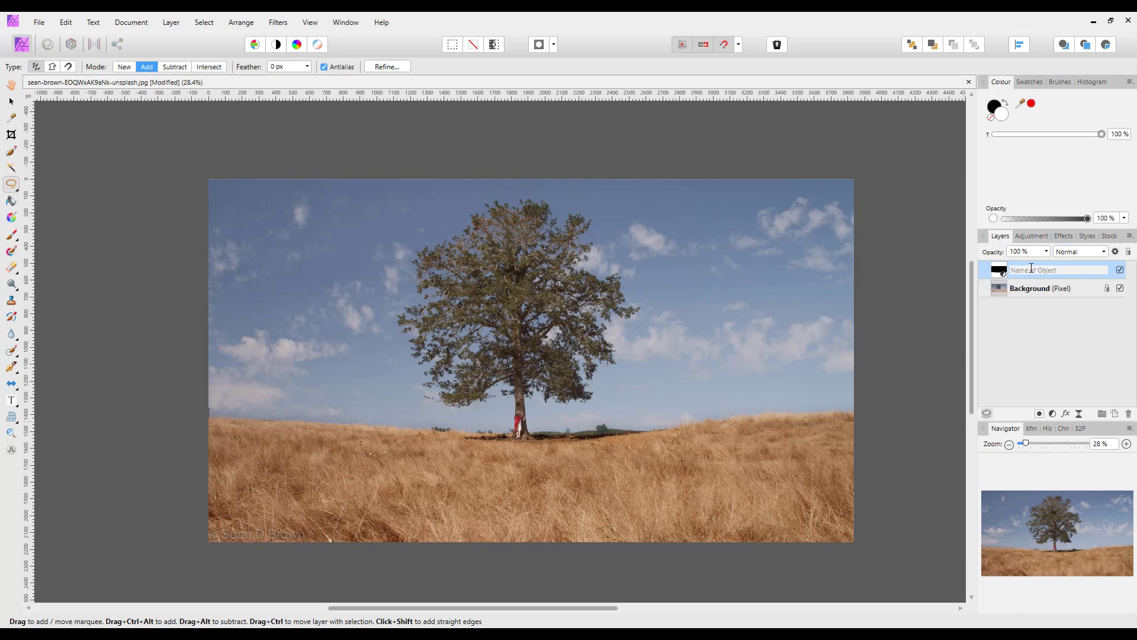
type("Grass")
key("Return")
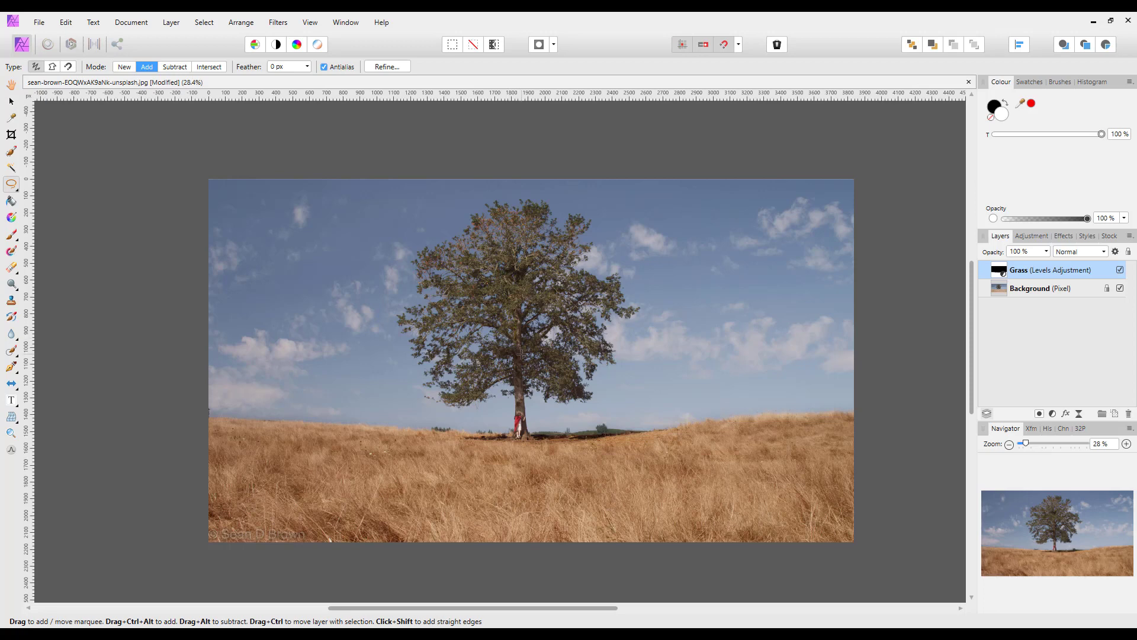
Zoom in and paint the lone tree's canopy and trunk with the Selection Brush Tool
scroll(532, 371, "up", 4)
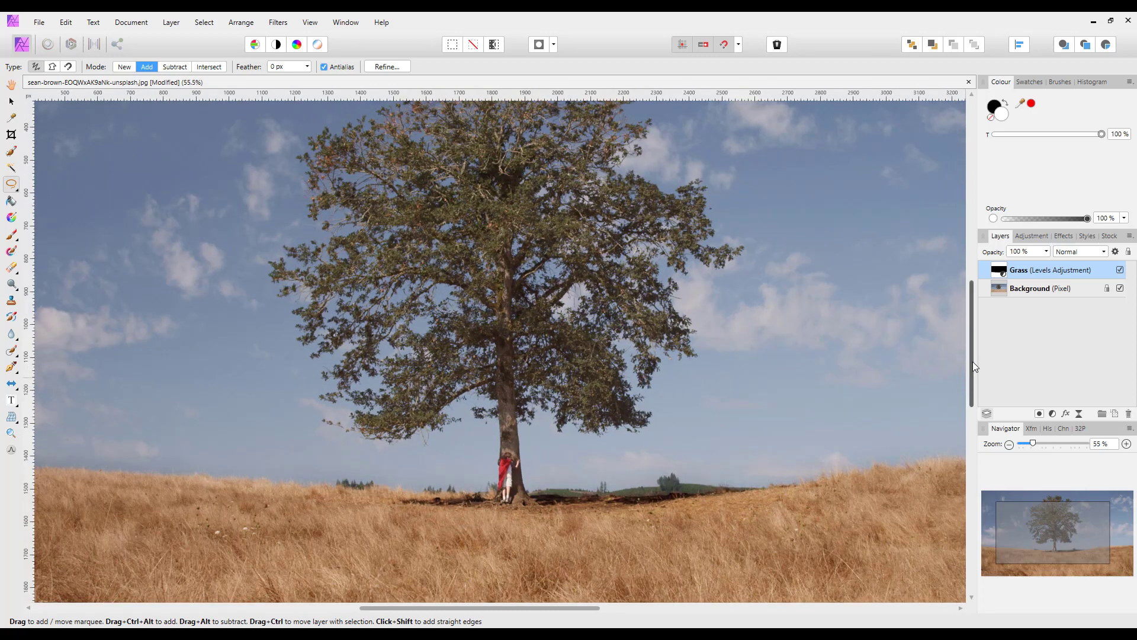
left_click_drag(972, 362, 973, 332)
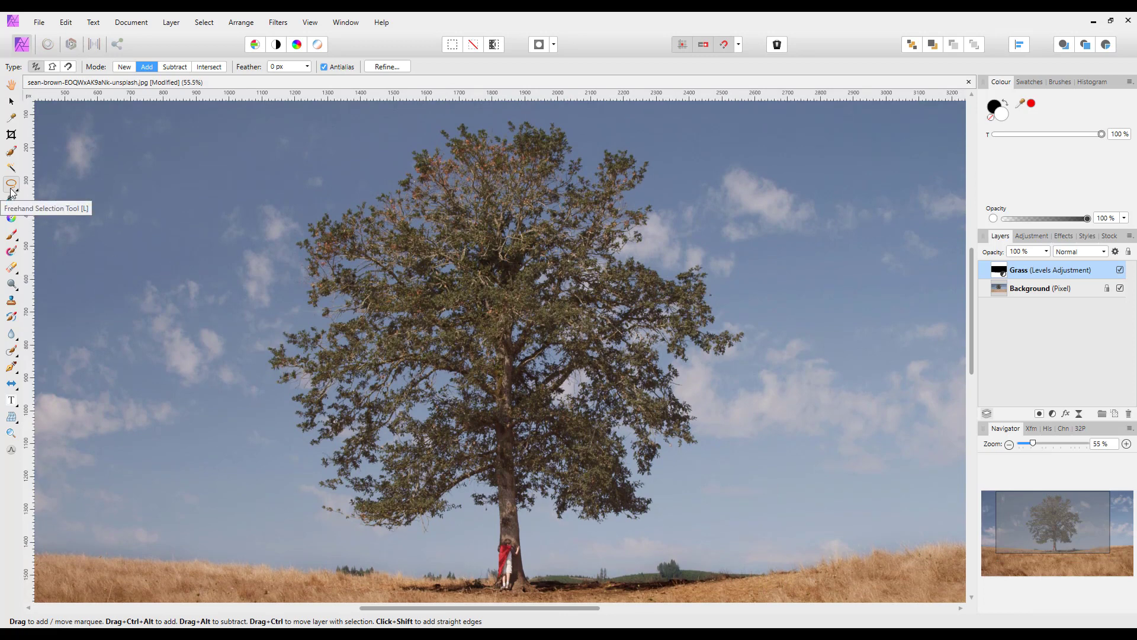
left_click(10, 155)
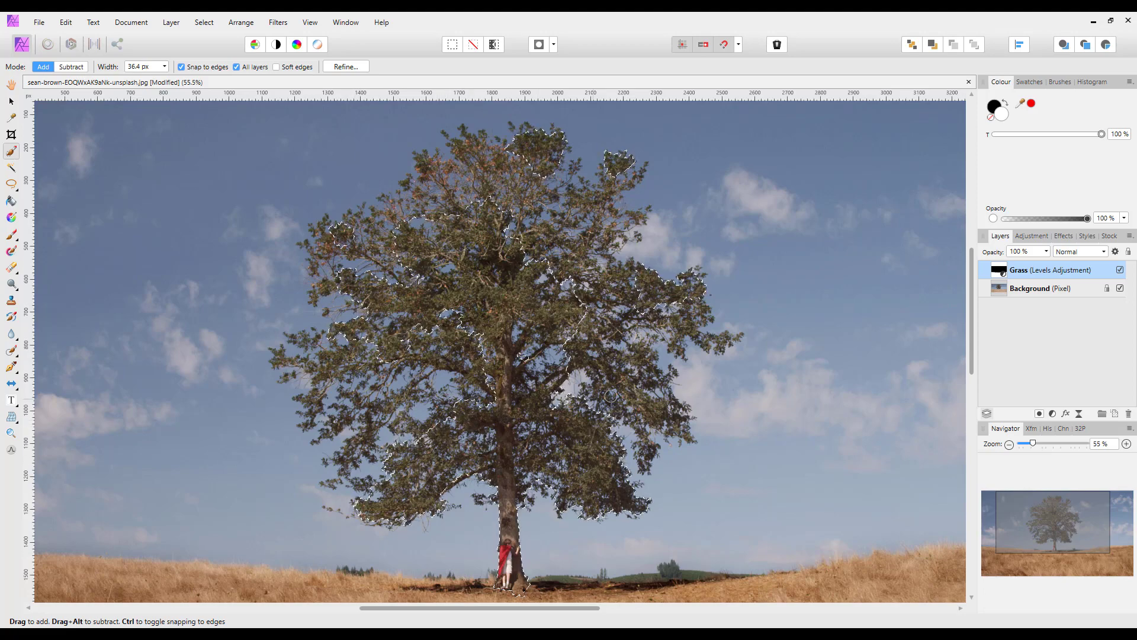
mouse_move(681, 427)
left_mouse_down()
mouse_move(634, 402)
mouse_move(671, 320)
mouse_move(617, 280)
mouse_move(579, 271)
mouse_move(524, 472)
left_mouse_up()
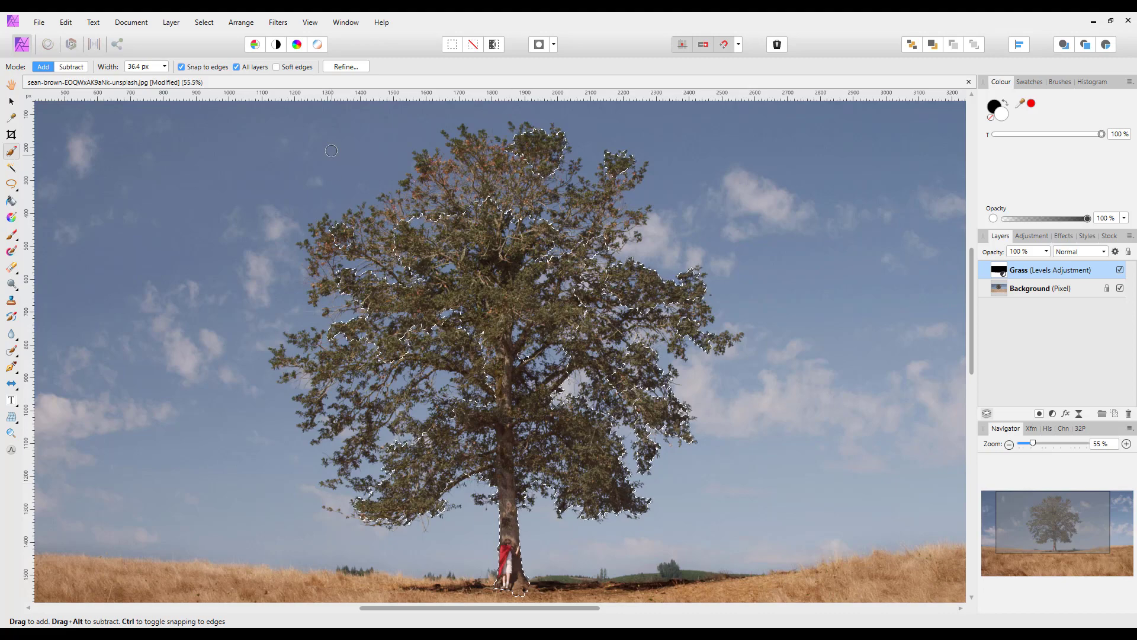
Open Refine Selection, enlarge the brush, and matte the upper crown and right foliage edges
left_click(347, 67)
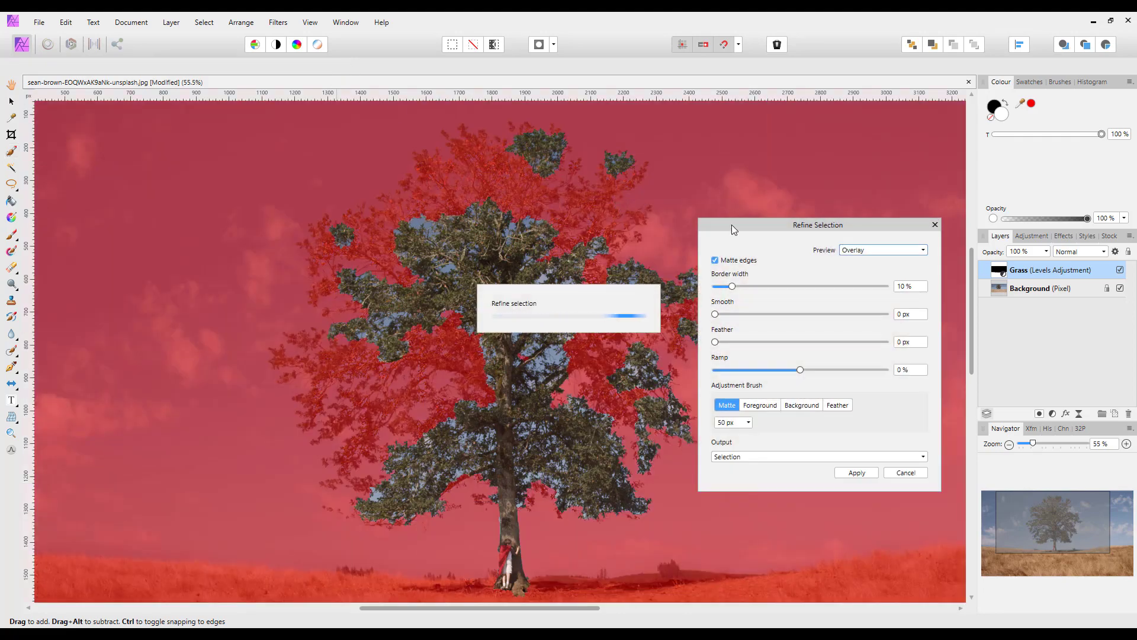
mouse_move(737, 225)
left_mouse_down()
mouse_move(792, 224)
mouse_move(817, 207)
left_mouse_up()
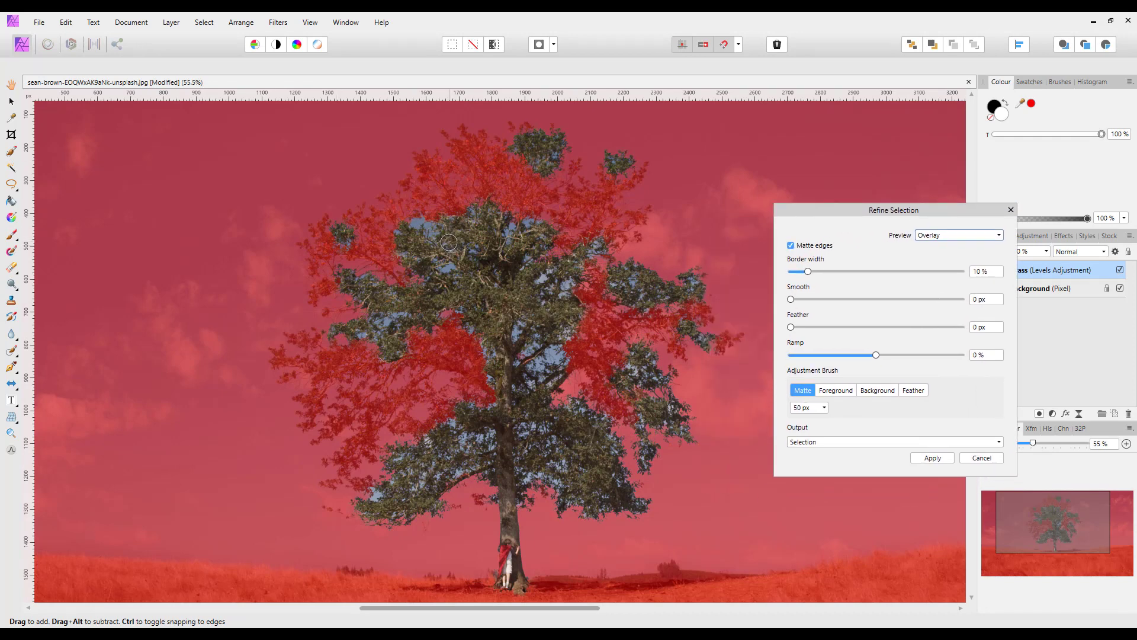
key("bracketright")
key("bracketright")
key("bracketright")
key("bracketright")
key("bracketright")
mouse_move(516, 210)
left_mouse_down()
mouse_move(526, 202)
mouse_move(513, 171)
mouse_move(459, 133)
mouse_move(593, 114)
mouse_move(568, 137)
mouse_move(559, 180)
mouse_move(608, 188)
mouse_move(624, 174)
mouse_move(596, 149)
left_mouse_up()
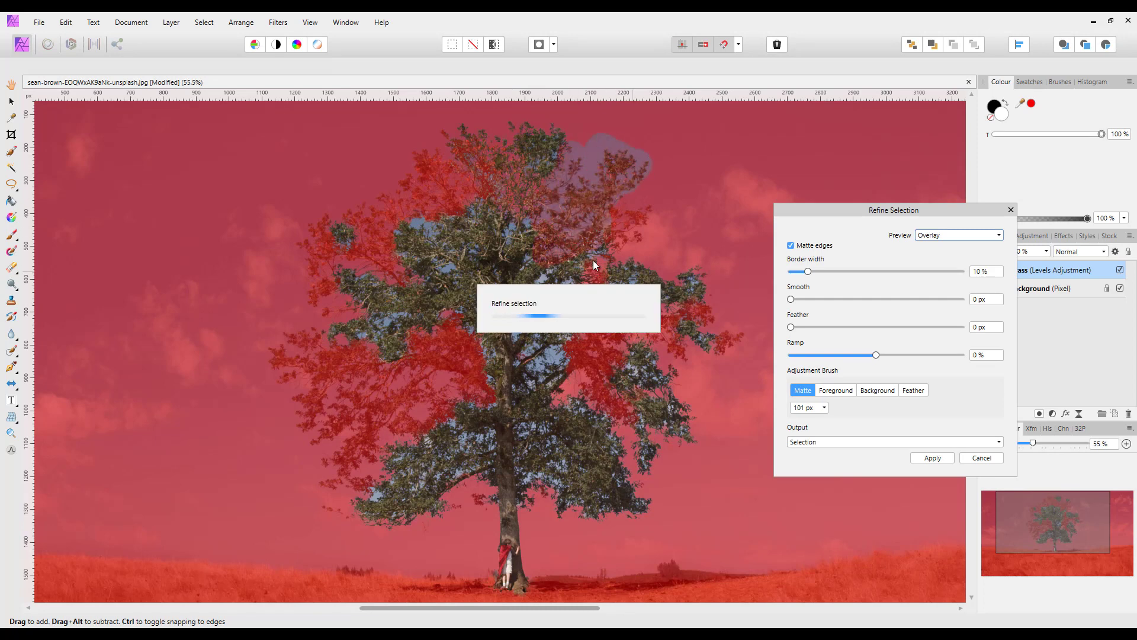
mouse_move(616, 263)
left_mouse_down()
mouse_move(638, 219)
mouse_move(612, 209)
mouse_move(614, 237)
left_mouse_up()
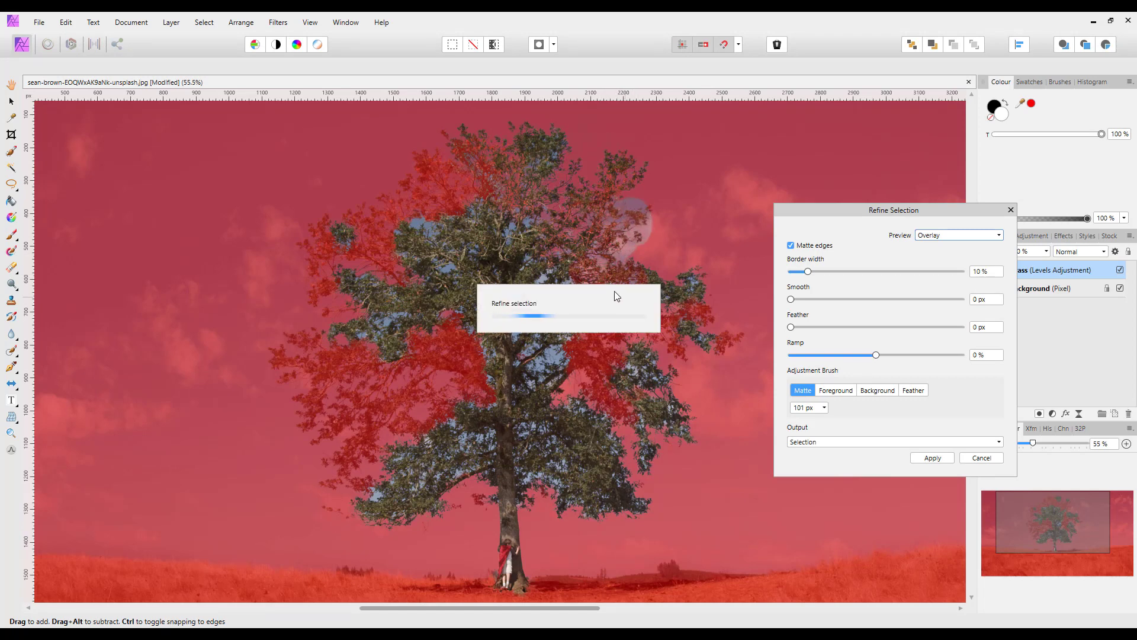
mouse_move(662, 272)
left_mouse_down()
mouse_move(644, 289)
mouse_move(691, 281)
mouse_move(686, 293)
mouse_move(702, 273)
mouse_move(681, 299)
left_mouse_up()
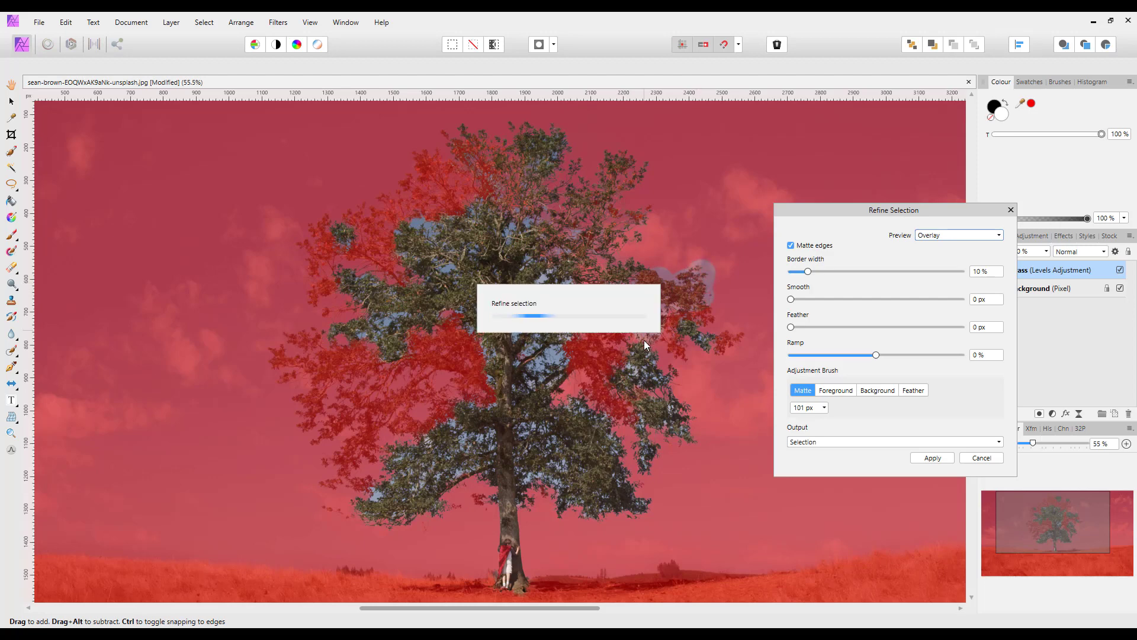
mouse_move(704, 341)
left_mouse_down()
mouse_move(724, 343)
mouse_move(681, 340)
mouse_move(661, 400)
mouse_move(687, 434)
mouse_move(629, 386)
mouse_move(643, 460)
left_mouse_up()
mouse_move(631, 399)
left_mouse_down()
mouse_move(565, 380)
mouse_move(558, 416)
mouse_move(586, 424)
mouse_move(638, 491)
mouse_move(644, 447)
mouse_move(631, 423)
mouse_move(645, 474)
mouse_move(646, 426)
mouse_move(690, 441)
mouse_move(663, 373)
left_mouse_up()
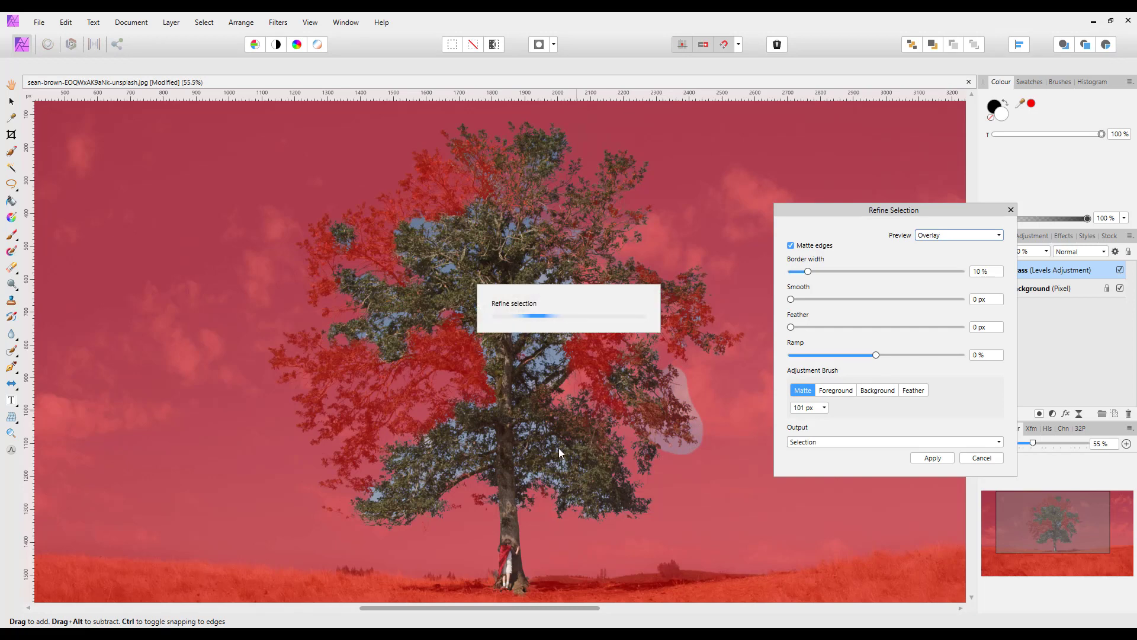
Matte the foliage near the trunk and along the lower-left, left and upper-left canopy edges
mouse_move(526, 493)
left_mouse_down()
mouse_move(482, 497)
mouse_move(467, 477)
mouse_move(434, 506)
mouse_move(380, 512)
mouse_move(408, 525)
mouse_move(360, 513)
left_mouse_up()
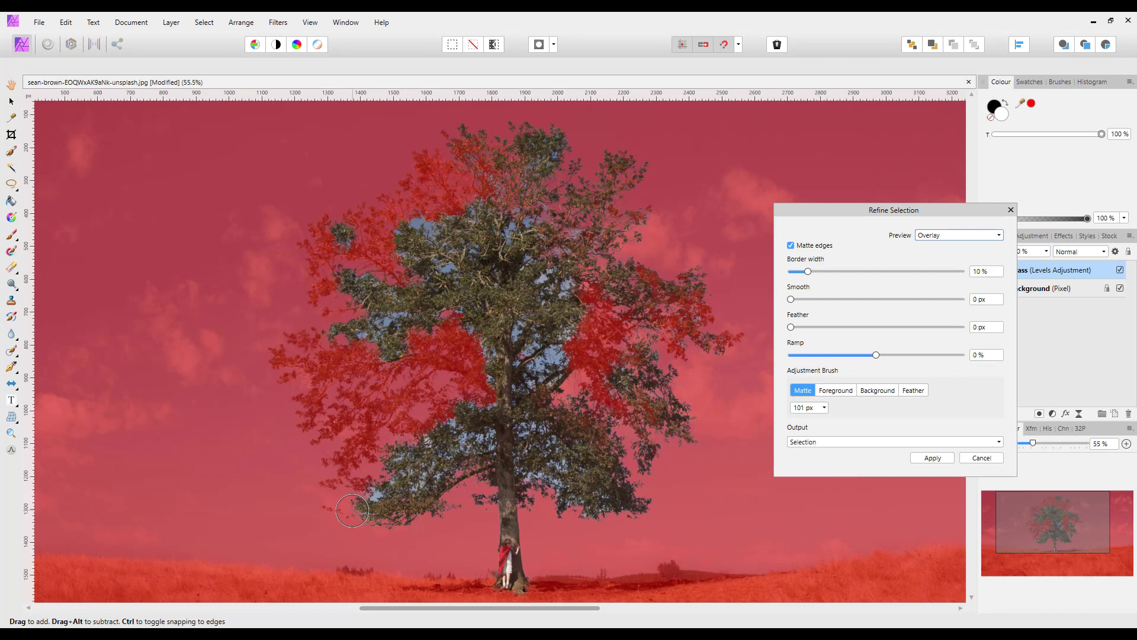
mouse_move(353, 511)
left_mouse_down()
mouse_move(325, 504)
mouse_move(358, 498)
mouse_move(369, 481)
mouse_move(335, 482)
mouse_move(343, 467)
left_mouse_up()
mouse_move(443, 416)
left_mouse_down()
mouse_move(468, 393)
mouse_move(433, 370)
mouse_move(361, 362)
mouse_move(370, 367)
left_mouse_up()
mouse_move(427, 391)
left_mouse_down()
mouse_move(383, 418)
mouse_move(366, 461)
mouse_move(348, 465)
mouse_move(370, 436)
left_mouse_up()
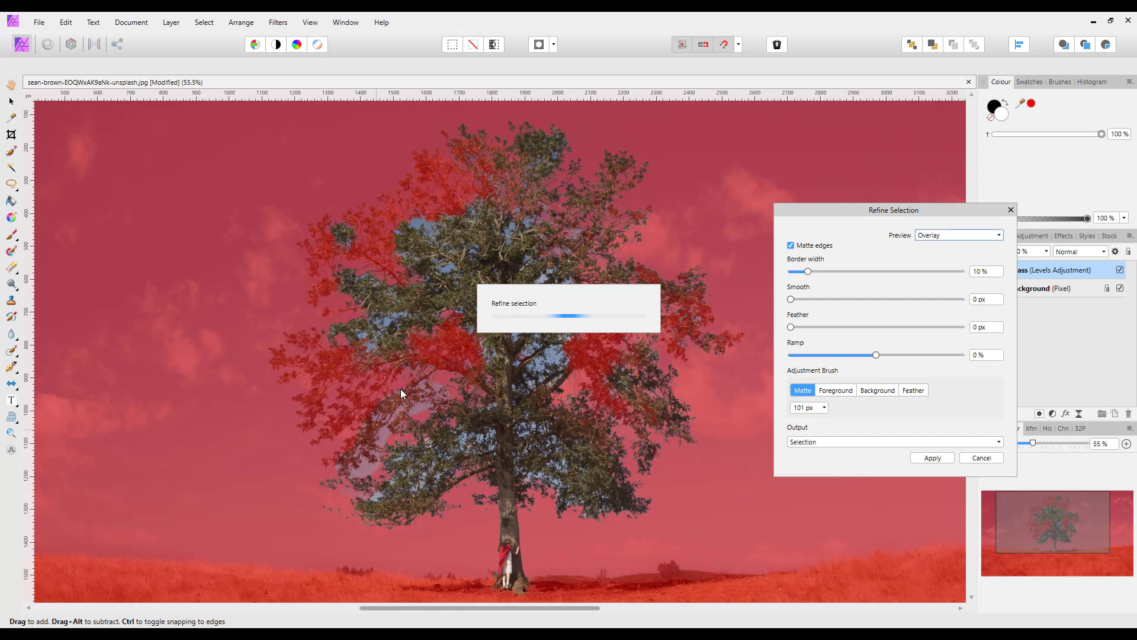
mouse_move(417, 374)
left_mouse_down()
mouse_move(337, 417)
mouse_move(355, 423)
mouse_move(328, 456)
mouse_move(317, 449)
left_mouse_up()
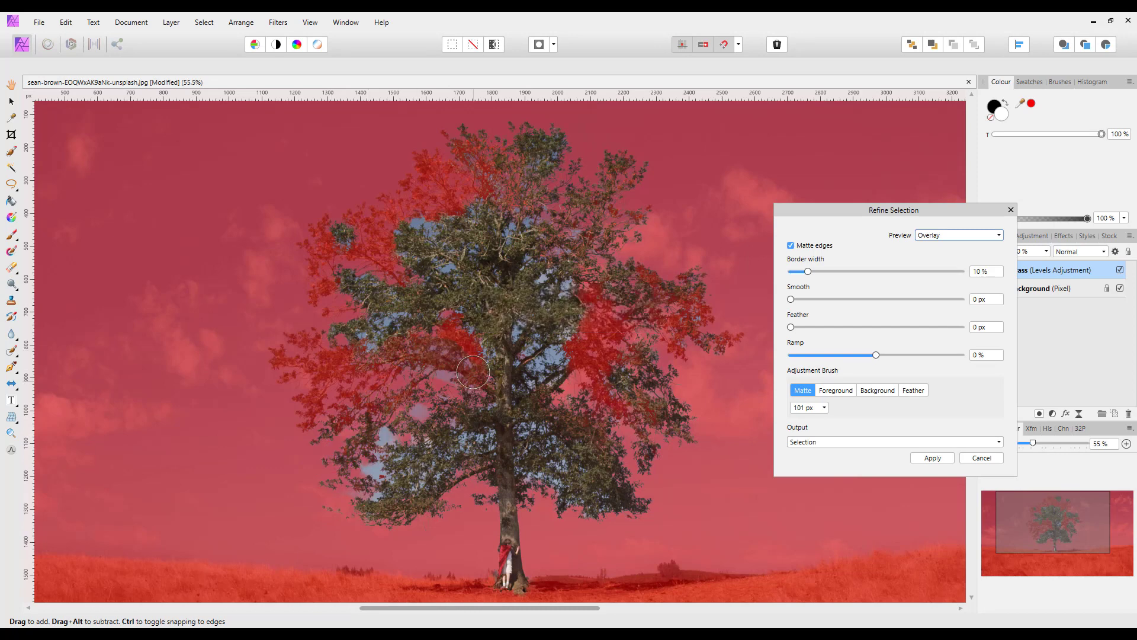
mouse_move(473, 371)
left_mouse_down()
mouse_move(426, 307)
mouse_move(489, 368)
mouse_move(459, 310)
mouse_move(327, 411)
mouse_move(352, 367)
mouse_move(302, 419)
mouse_move(304, 396)
mouse_move(378, 355)
mouse_move(272, 372)
mouse_move(297, 374)
mouse_move(282, 349)
mouse_move(314, 338)
mouse_move(354, 356)
left_mouse_up()
mouse_move(359, 307)
left_mouse_down()
mouse_move(318, 298)
mouse_move(314, 285)
mouse_move(342, 285)
mouse_move(364, 309)
left_mouse_up()
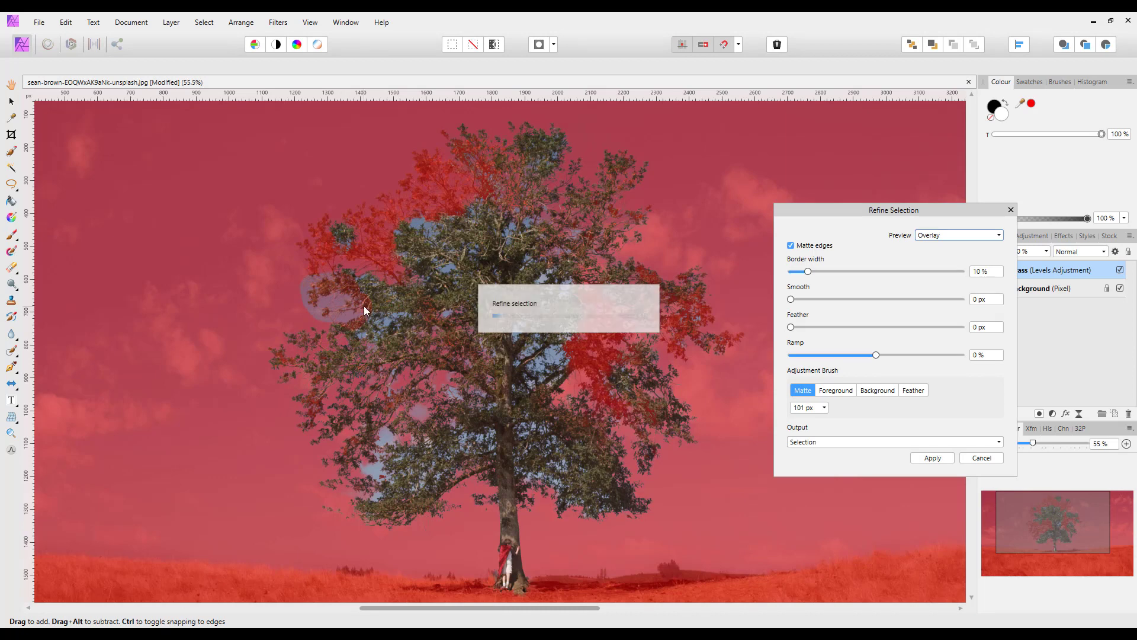
mouse_move(303, 262)
left_mouse_down()
mouse_move(337, 250)
mouse_move(324, 263)
mouse_move(313, 266)
mouse_move(319, 236)
mouse_move(350, 228)
mouse_move(388, 249)
left_mouse_up()
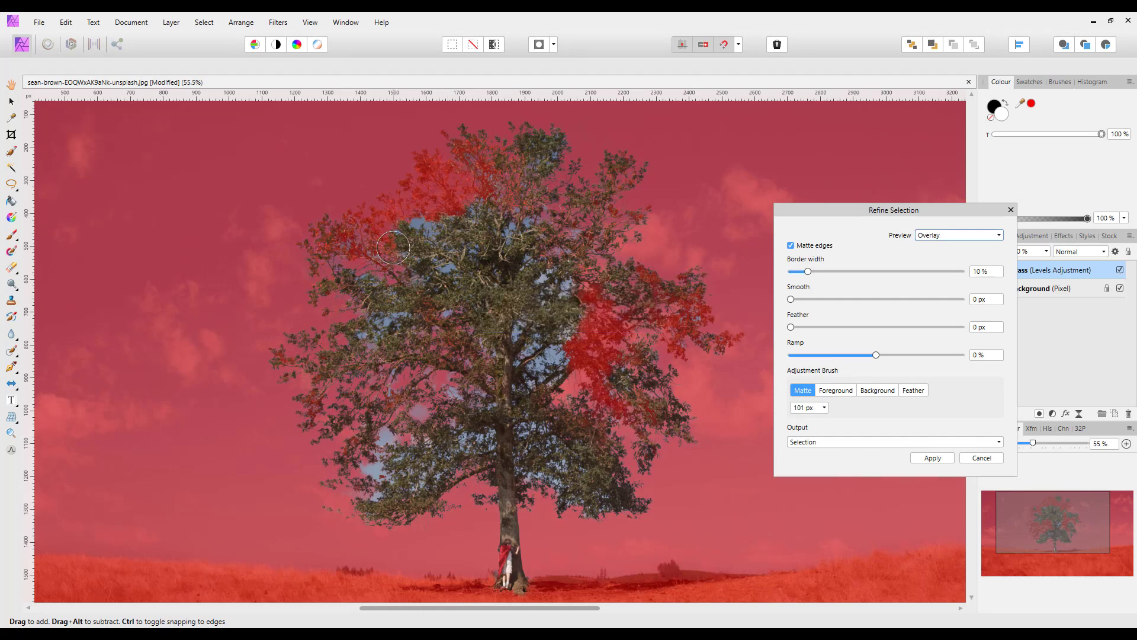
Matte the tree's upper-left side with a larger brush and apply the refined tree selection
key("]")
key("]")
key("]")
key("]")
key("]")
key("]")
key("]")
mouse_move(522, 293)
left_mouse_down()
mouse_move(412, 283)
mouse_move(379, 325)
mouse_move(384, 376)
mouse_move(407, 405)
mouse_move(487, 409)
mouse_move(583, 382)
mouse_move(588, 310)
mouse_move(600, 354)
mouse_move(610, 295)
mouse_move(620, 341)
mouse_move(646, 332)
mouse_move(631, 285)
mouse_move(677, 298)
mouse_move(694, 323)
mouse_move(413, 185)
mouse_move(407, 251)
mouse_move(349, 385)
left_mouse_up()
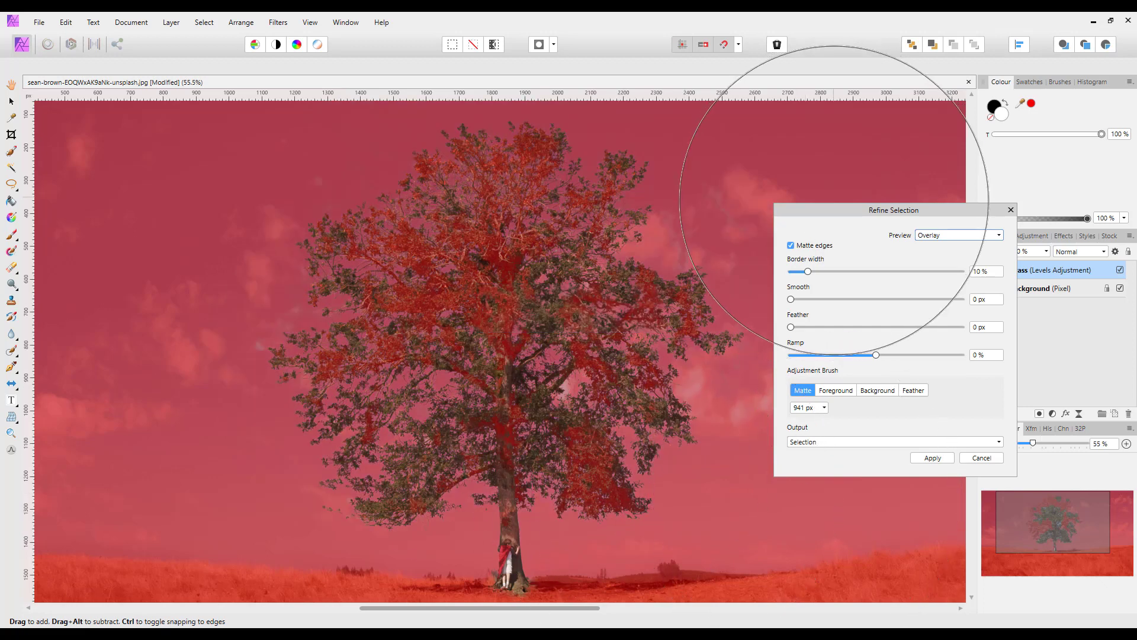
left_click_drag(834, 208, 755, 201)
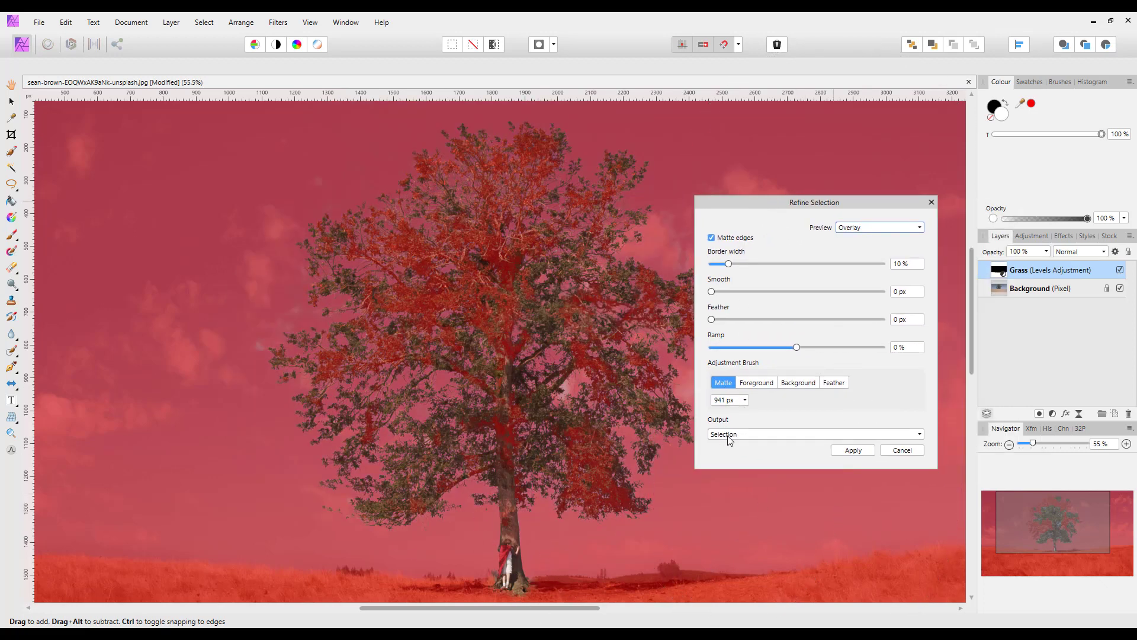
left_click(853, 450)
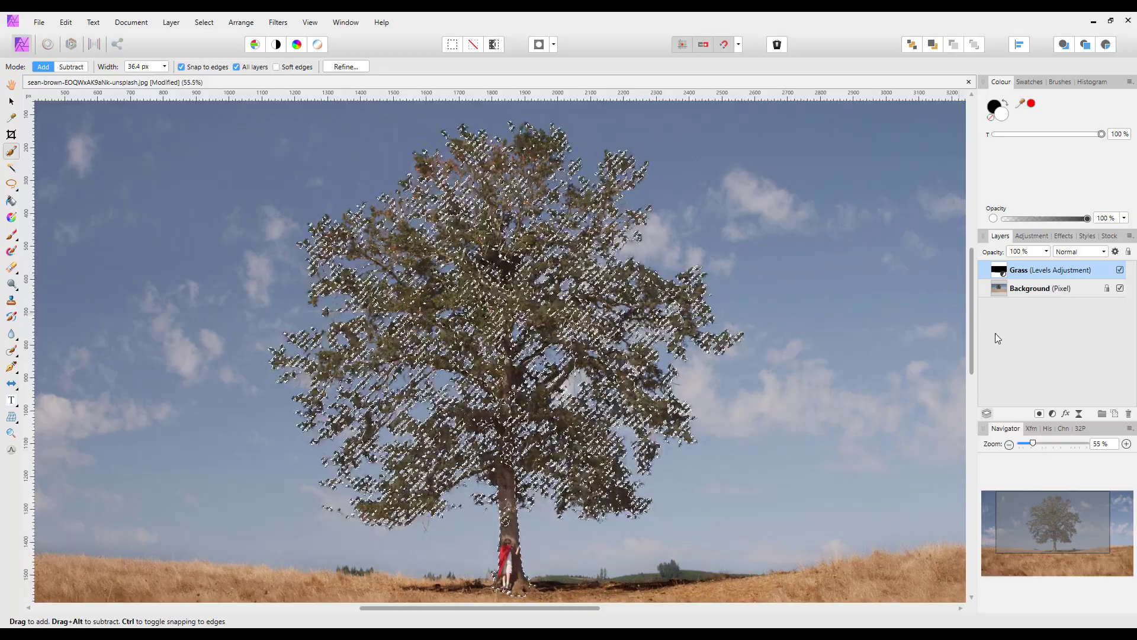
Add a default Levels adjustment masked to the tree selection, then clear the selection
left_click(1052, 414)
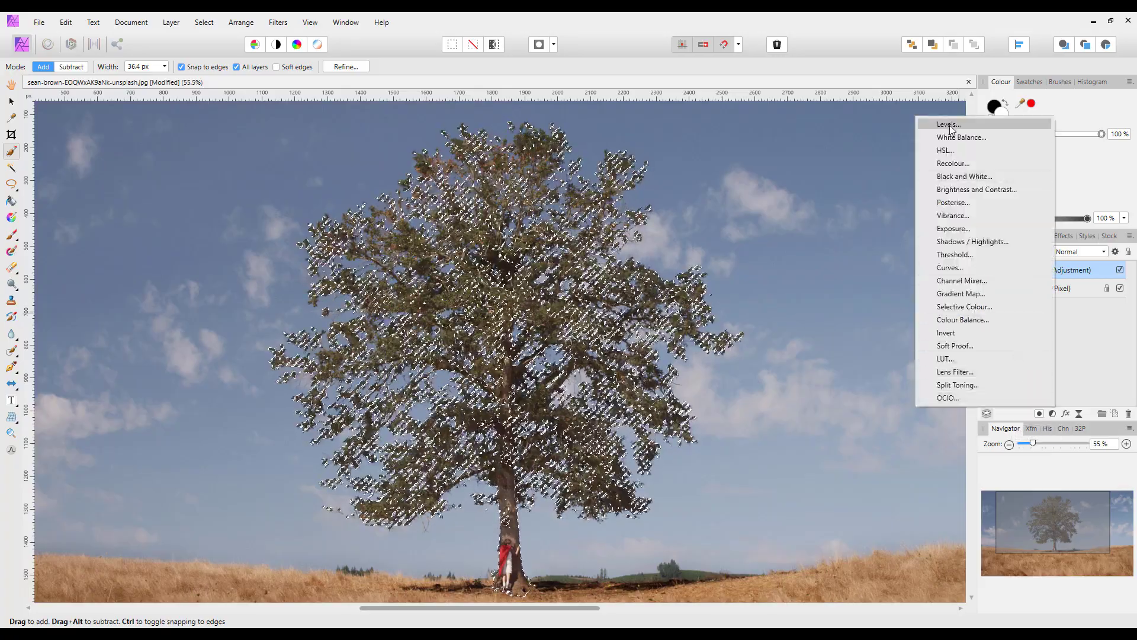
left_click(950, 124)
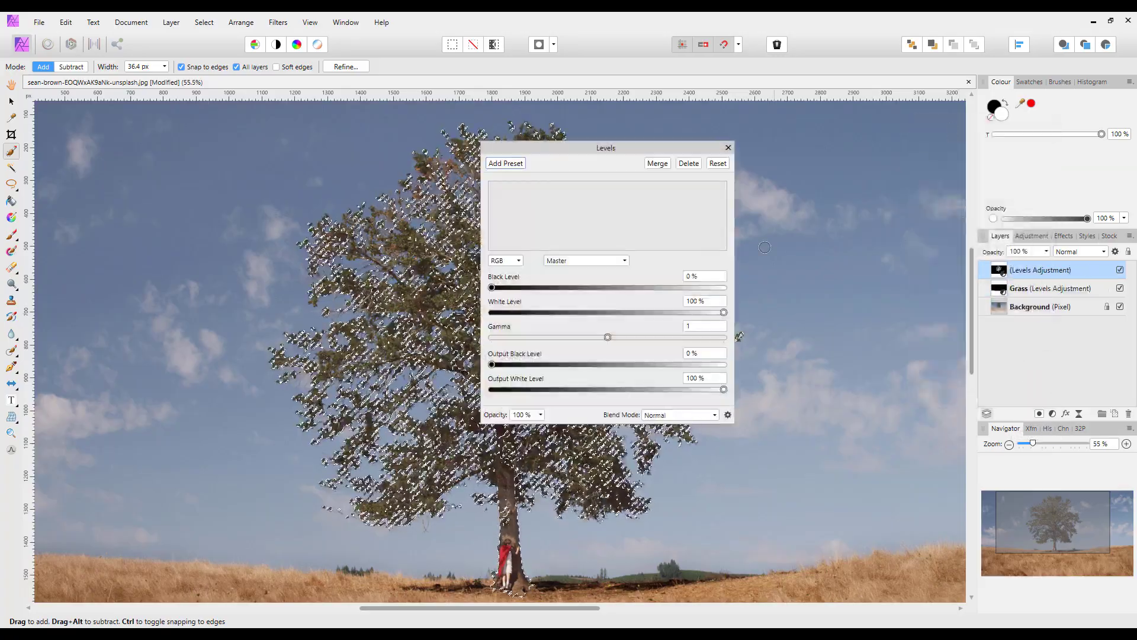
left_click(727, 148)
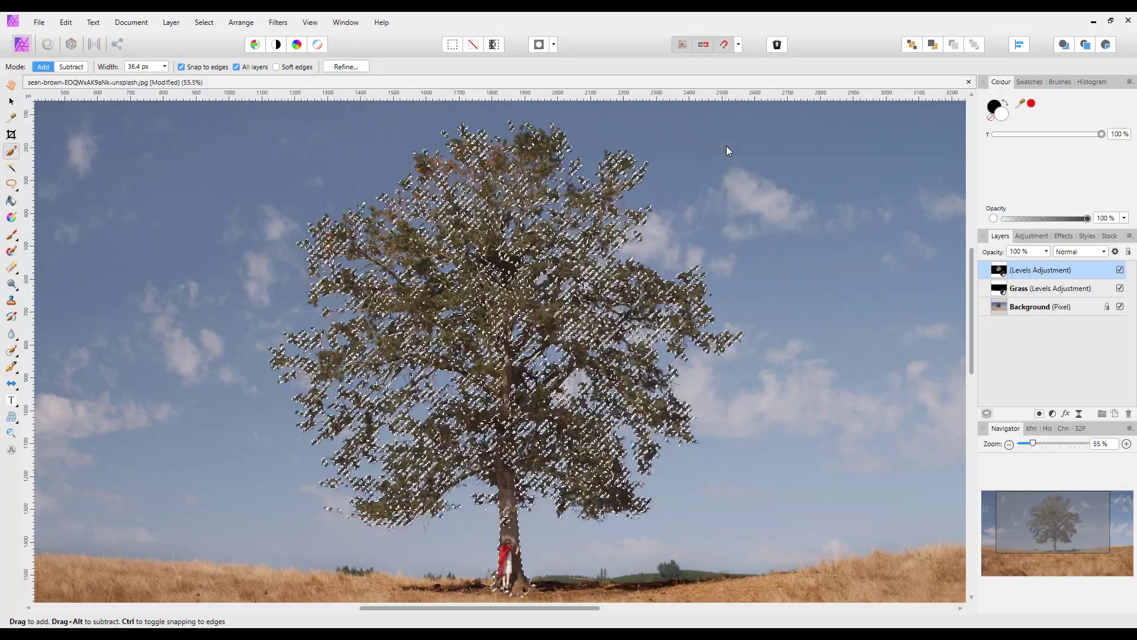
key("ctrl+d")
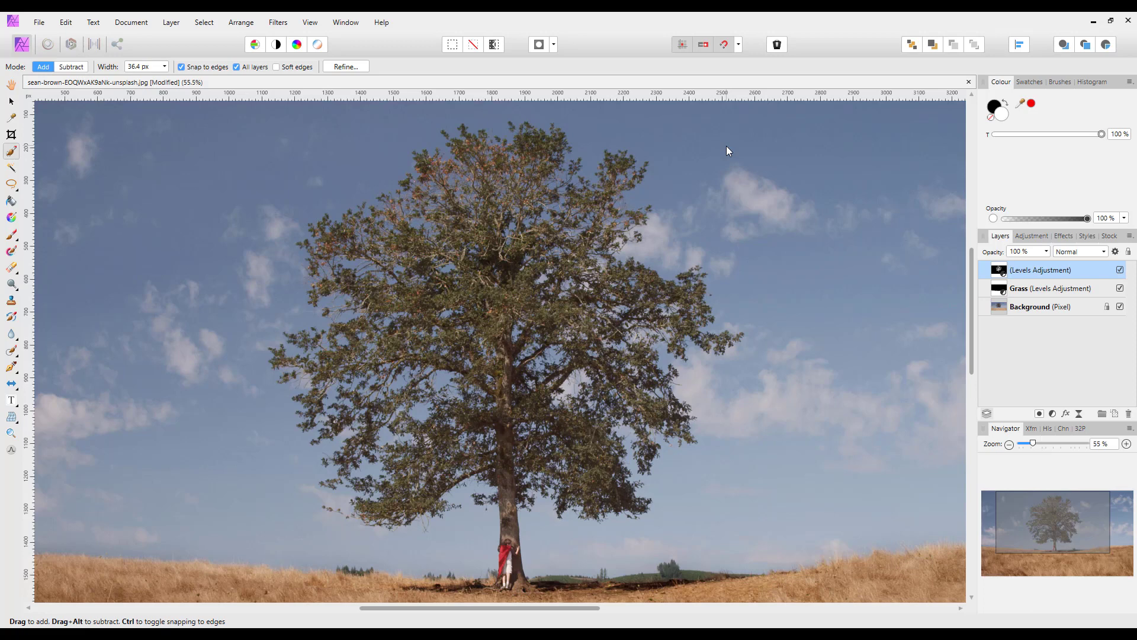
Rename the new Levels adjustment layer to 'Tree'
double_click(1020, 270)
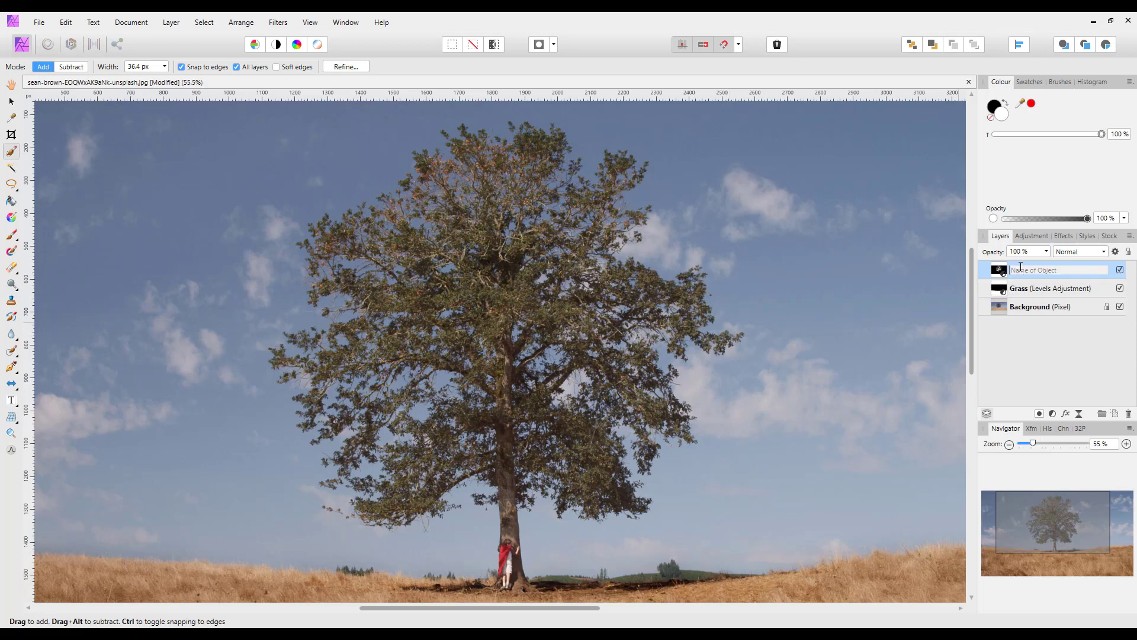
type("Tree")
key("Return")
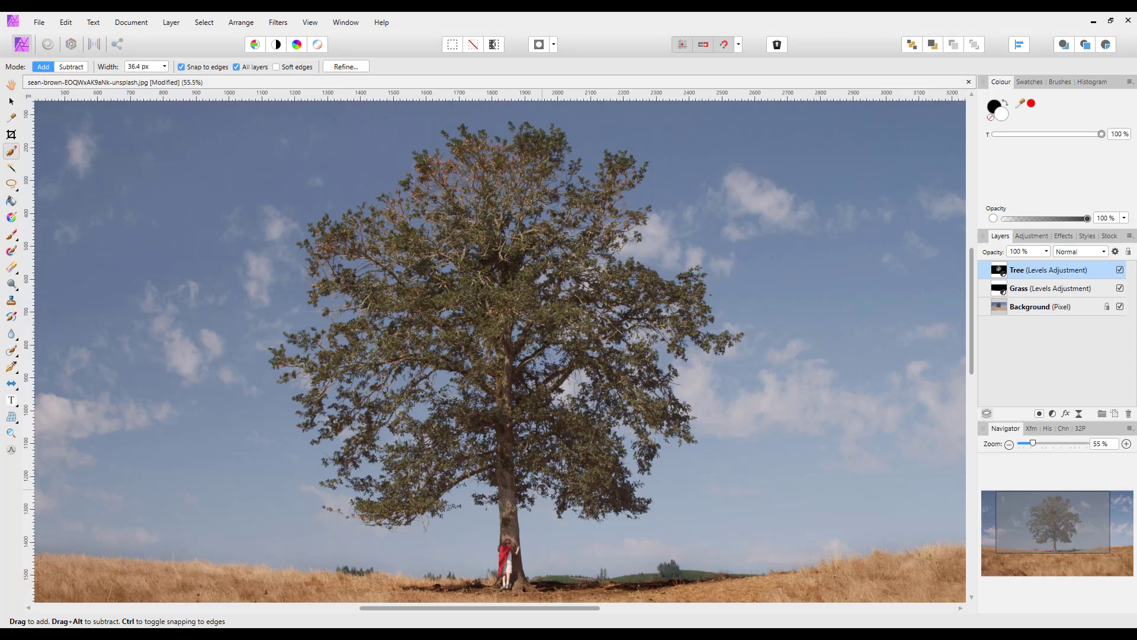
Invert the Grass layer's mask selection to select the sky, then add a Levels adjustment to it
scroll(542, 489, "down", 3)
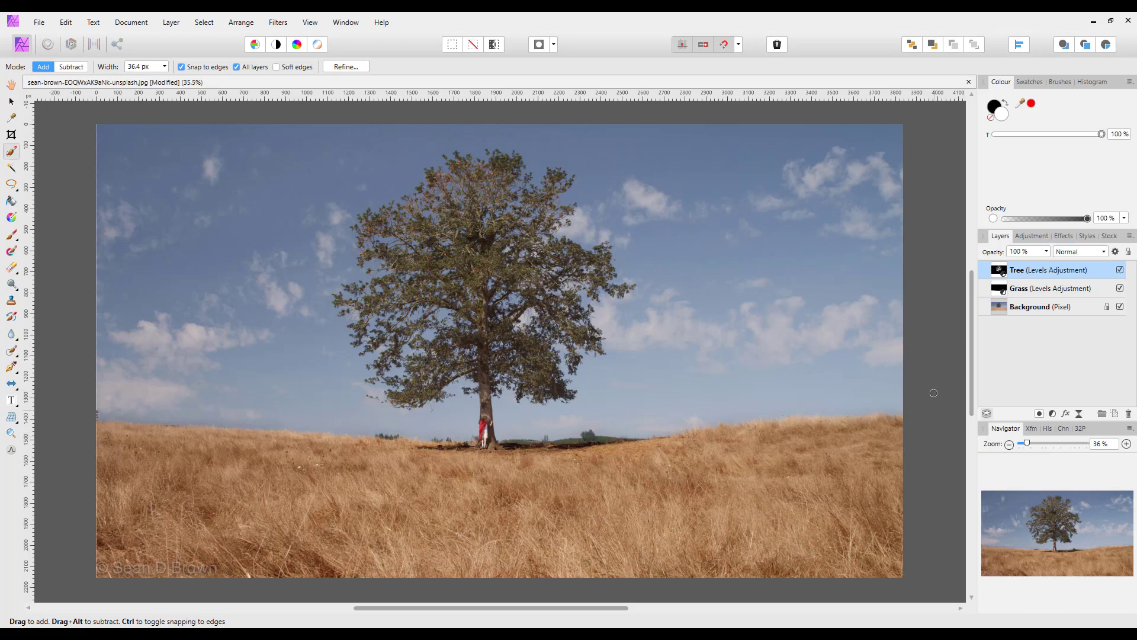
left_click(1036, 294)
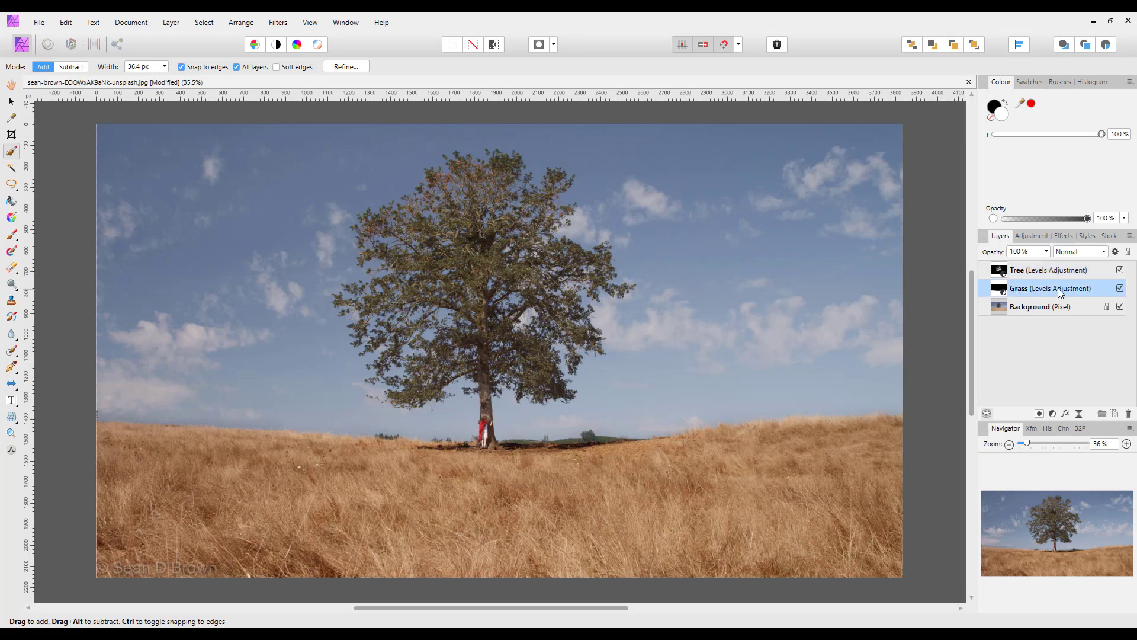
left_click(1001, 293, "ctrl")
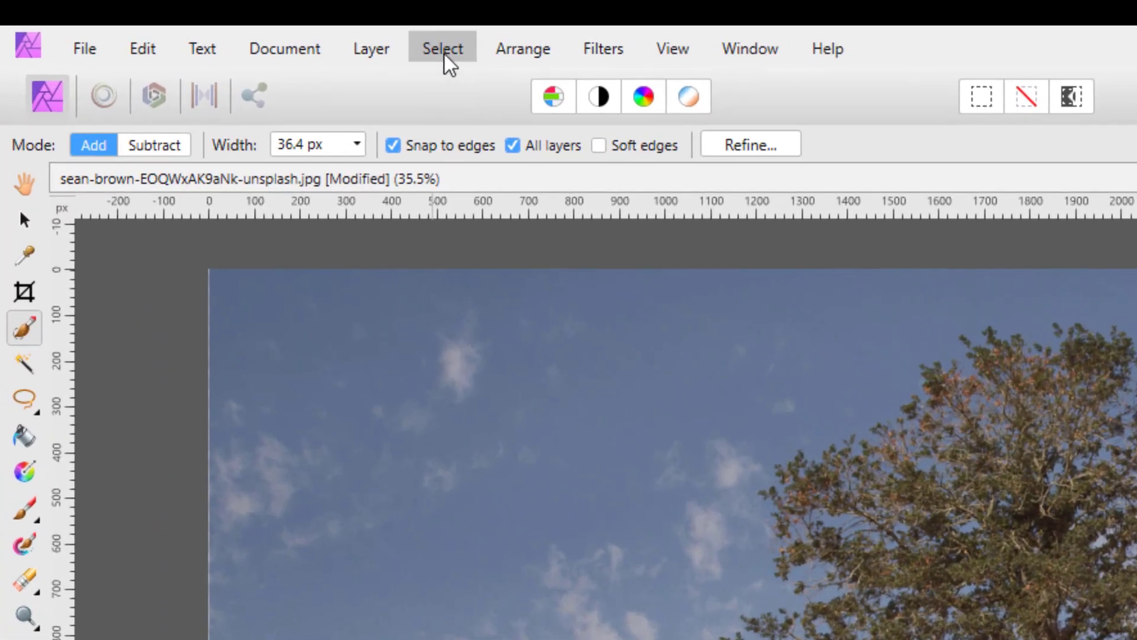
left_click(444, 52)
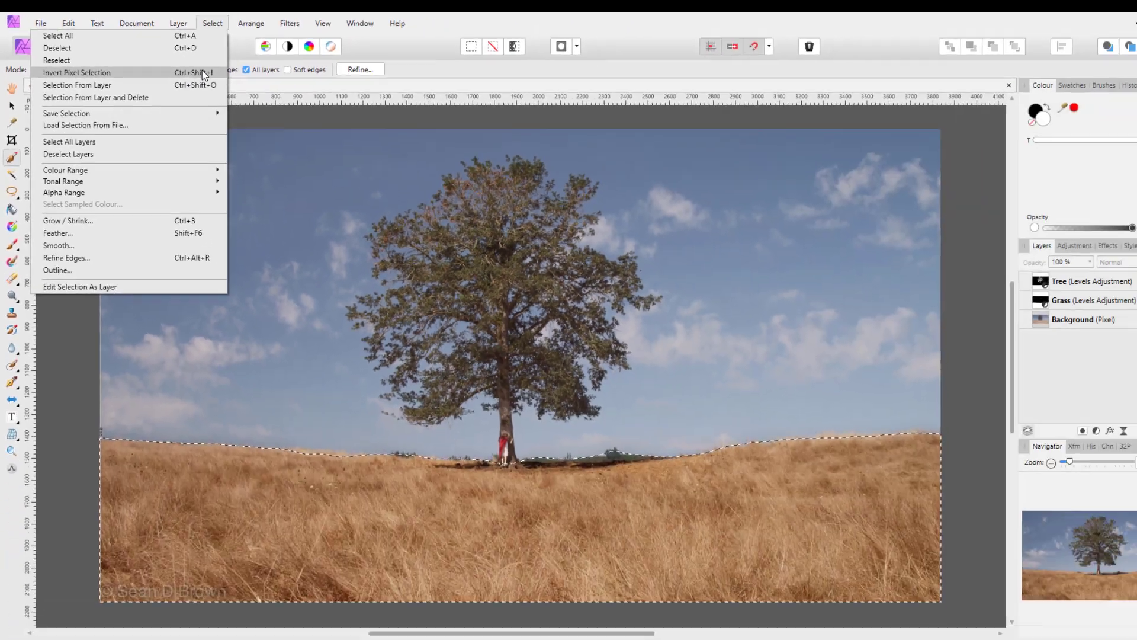
left_click(425, 152)
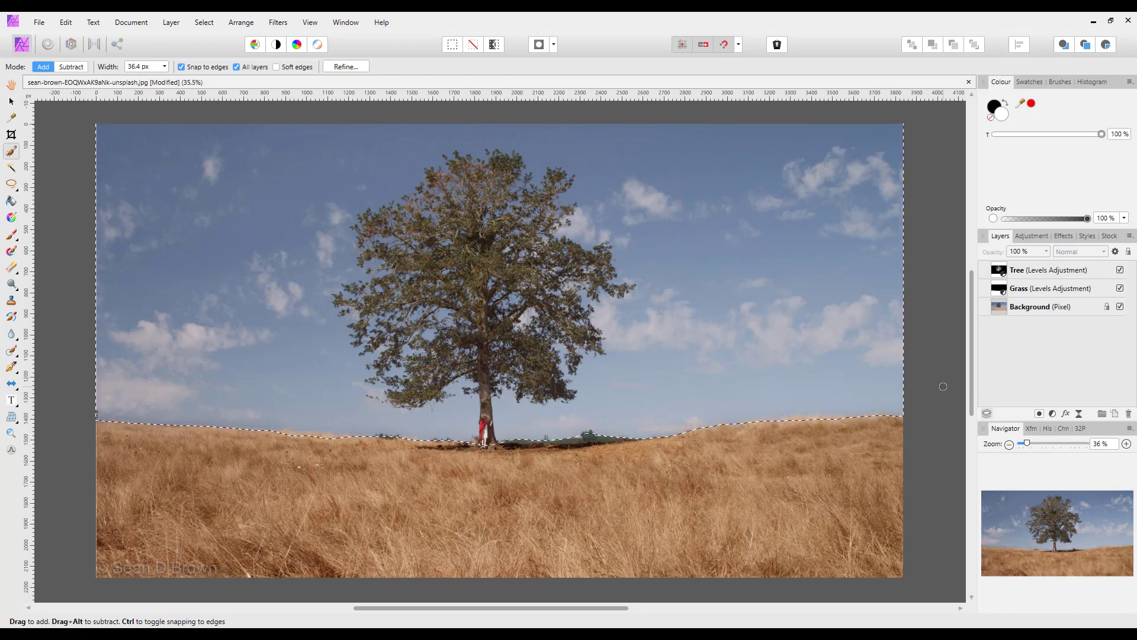
left_click(1053, 415)
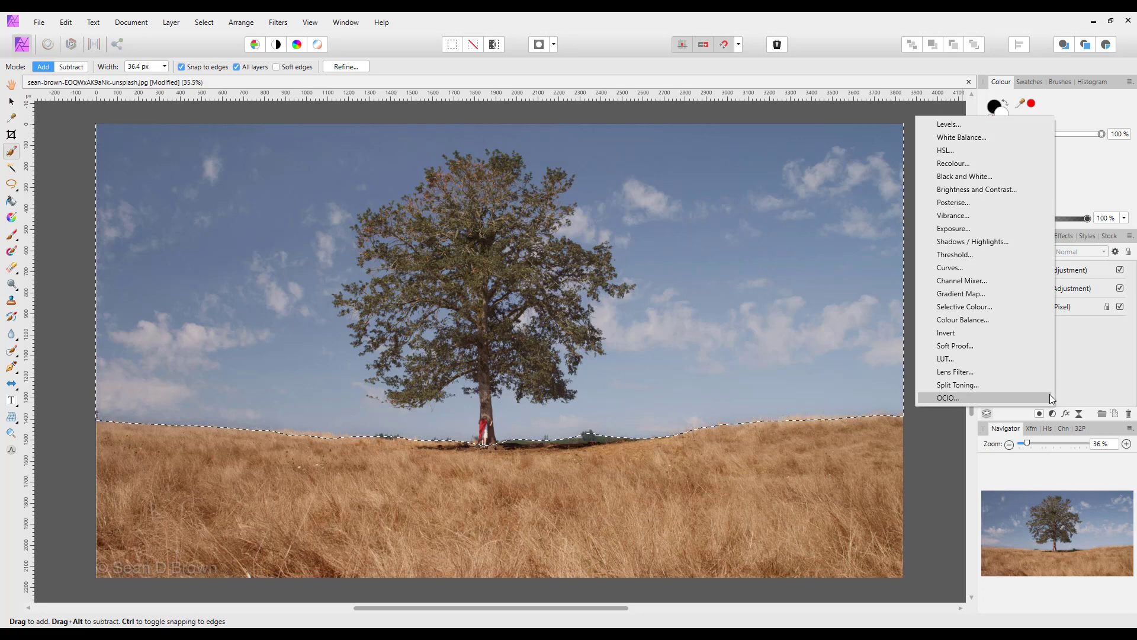
left_click(949, 125)
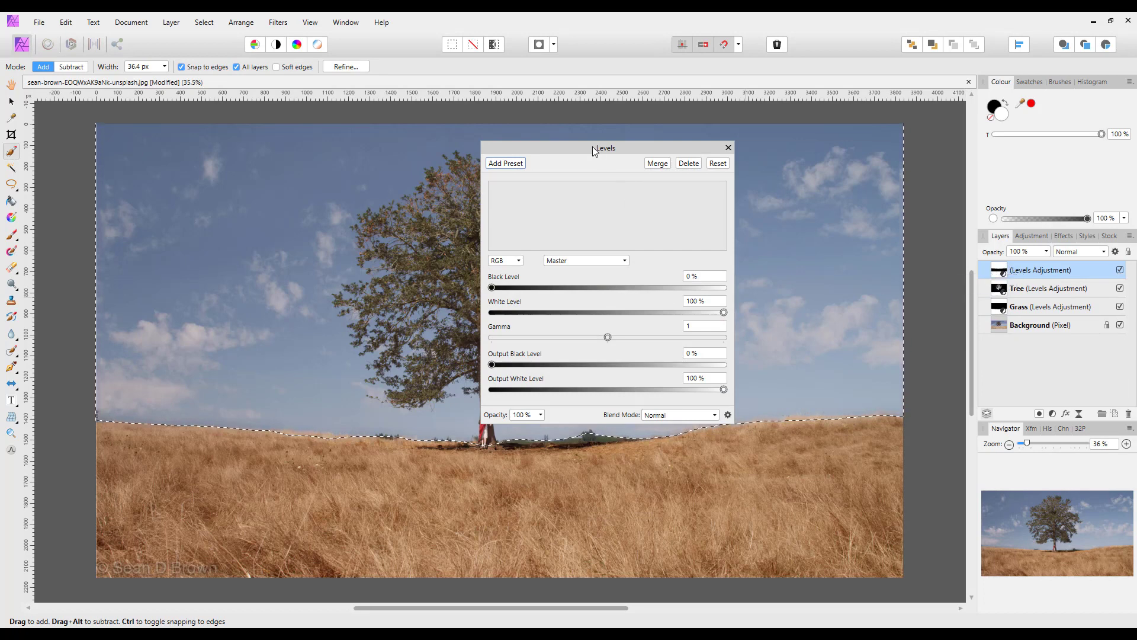
Close the default Levels settings and name the new adjustment layer 'Sky'
left_click_drag(592, 147, 765, 150)
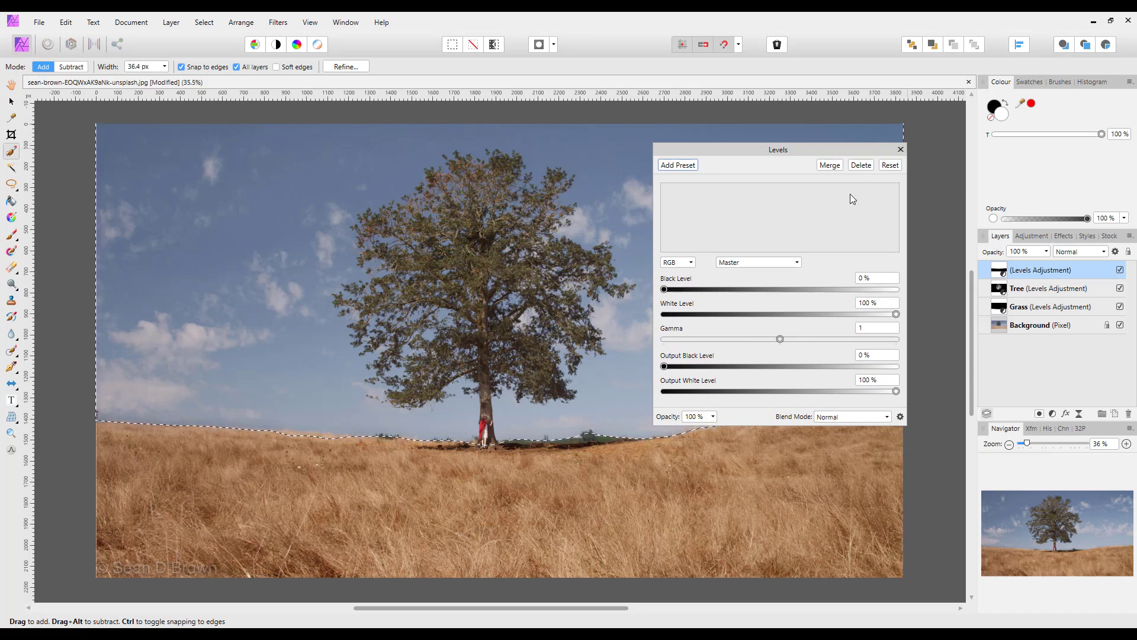
left_click(902, 148)
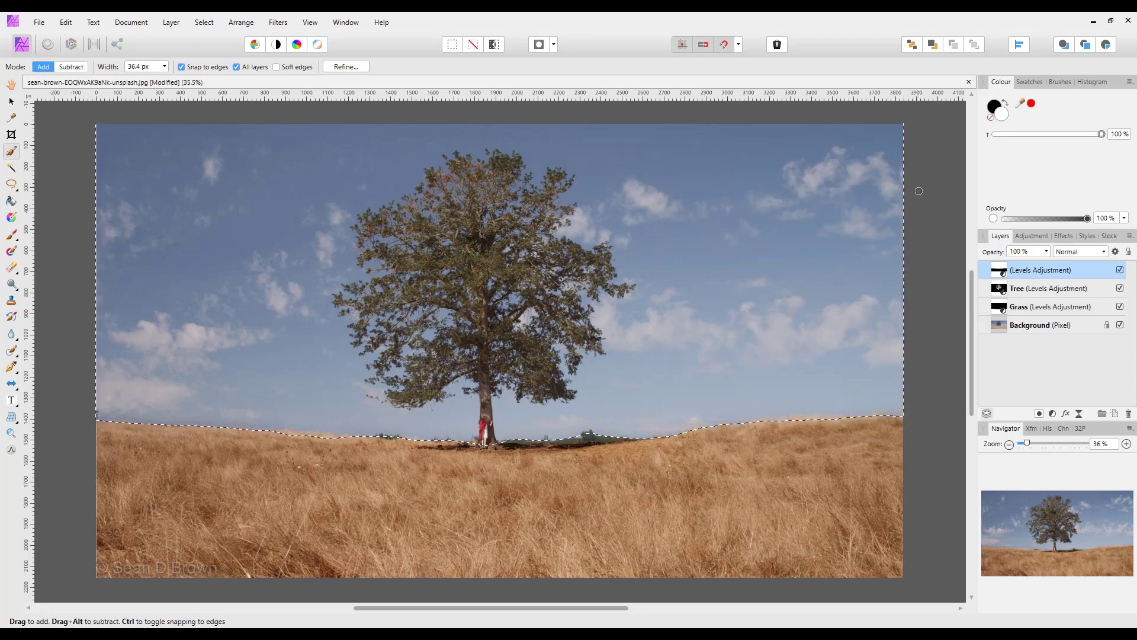
double_click(1033, 271)
type("Sky")
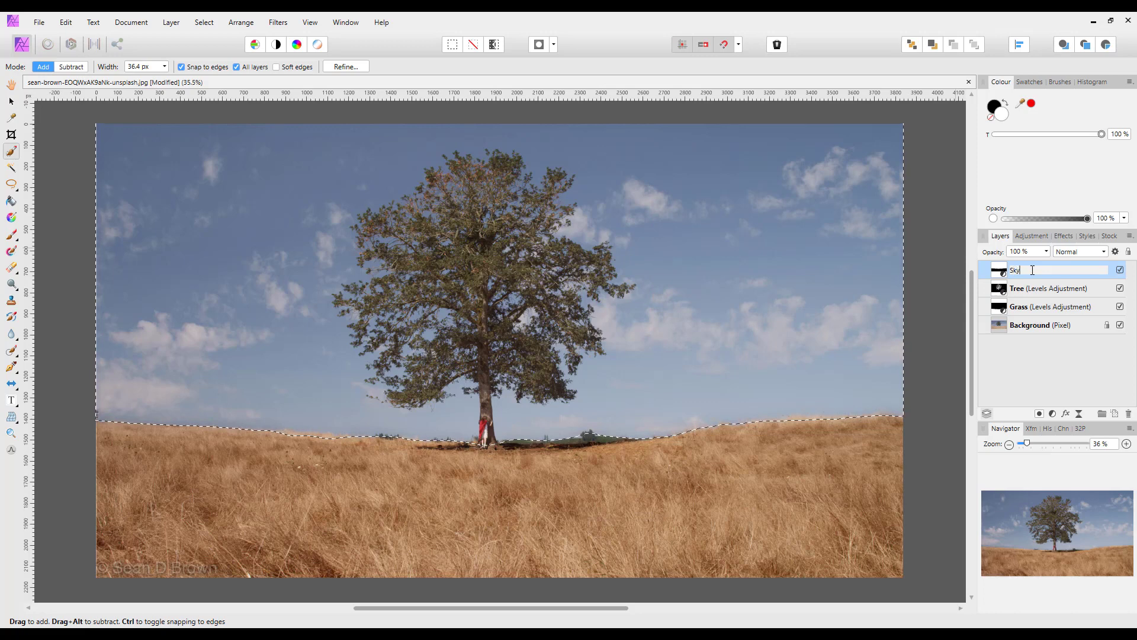
key("Return")
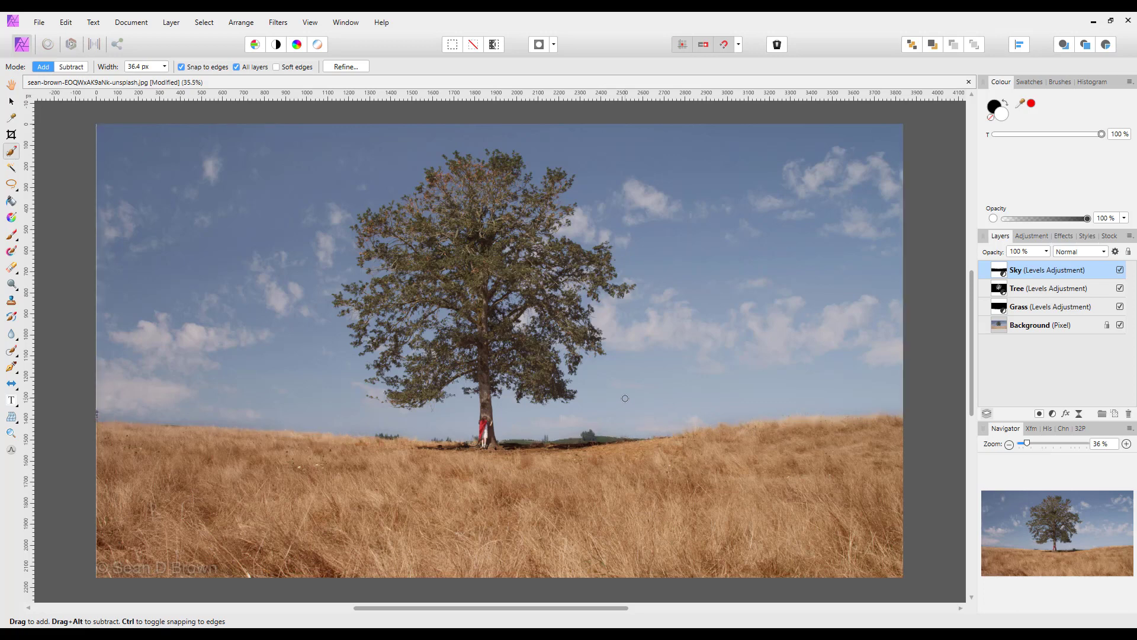
Reopen the Sky Levels and set the Master black level to 10% and gamma to 1.199
double_click(1000, 272)
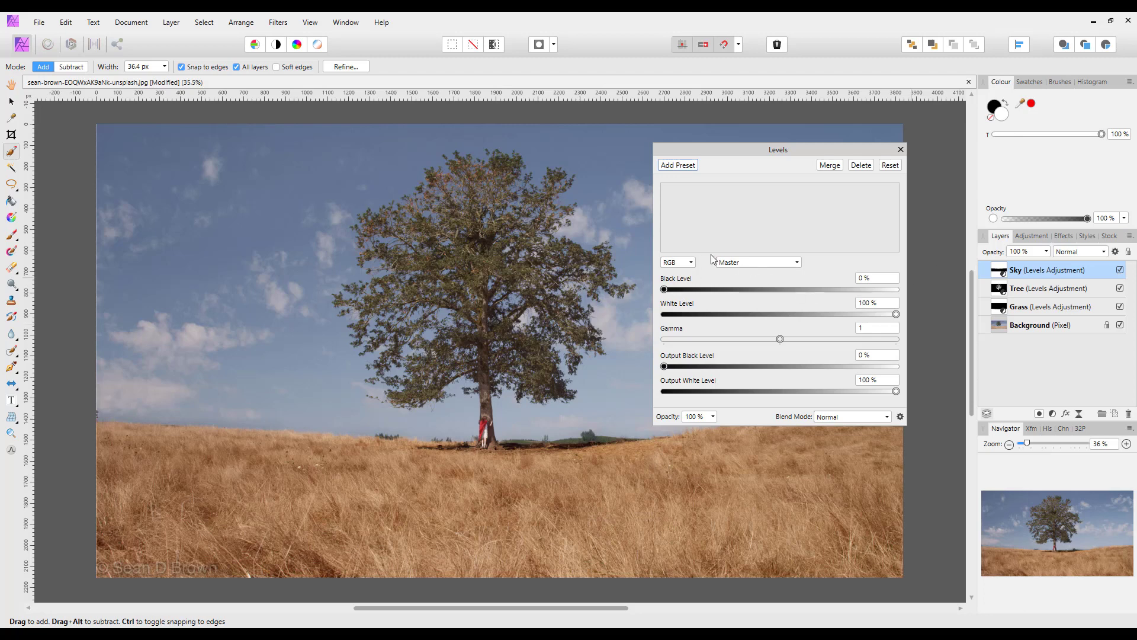
left_click_drag(664, 293, 688, 295)
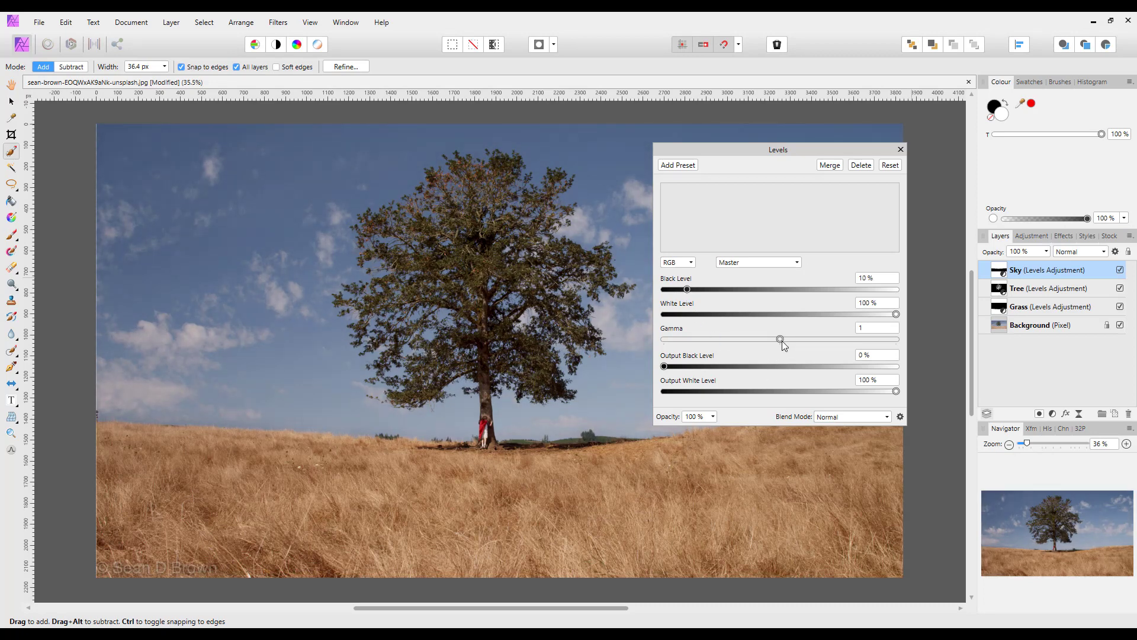
left_click_drag(780, 340, 801, 340)
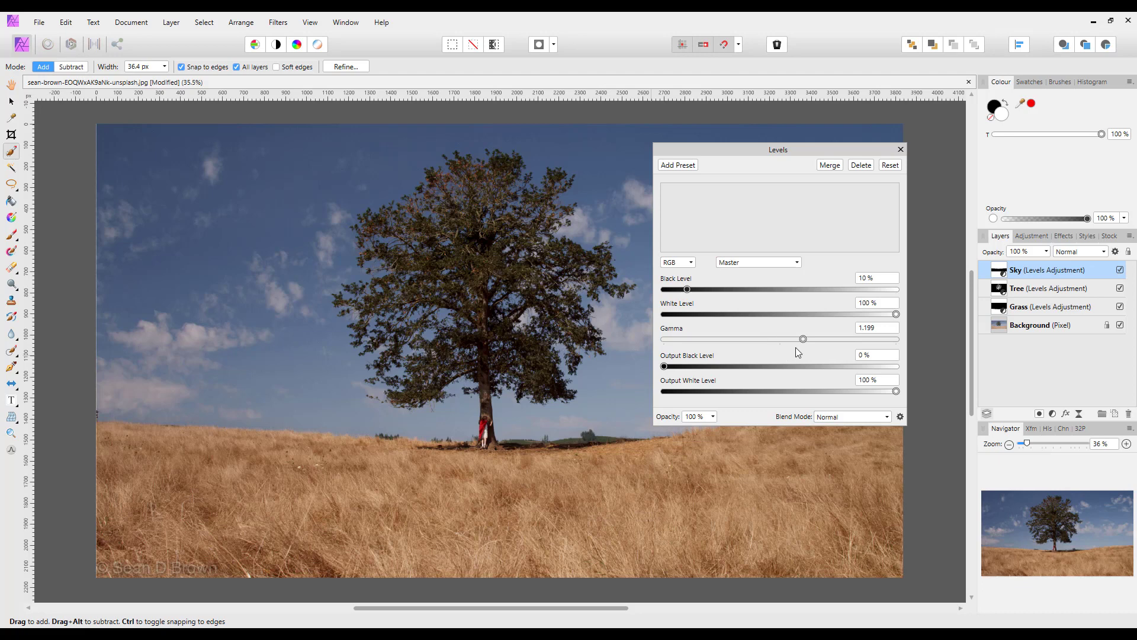
Give the Sky Levels Blue channel a 7% black level and 0.811 gamma, then close it
left_click(797, 264)
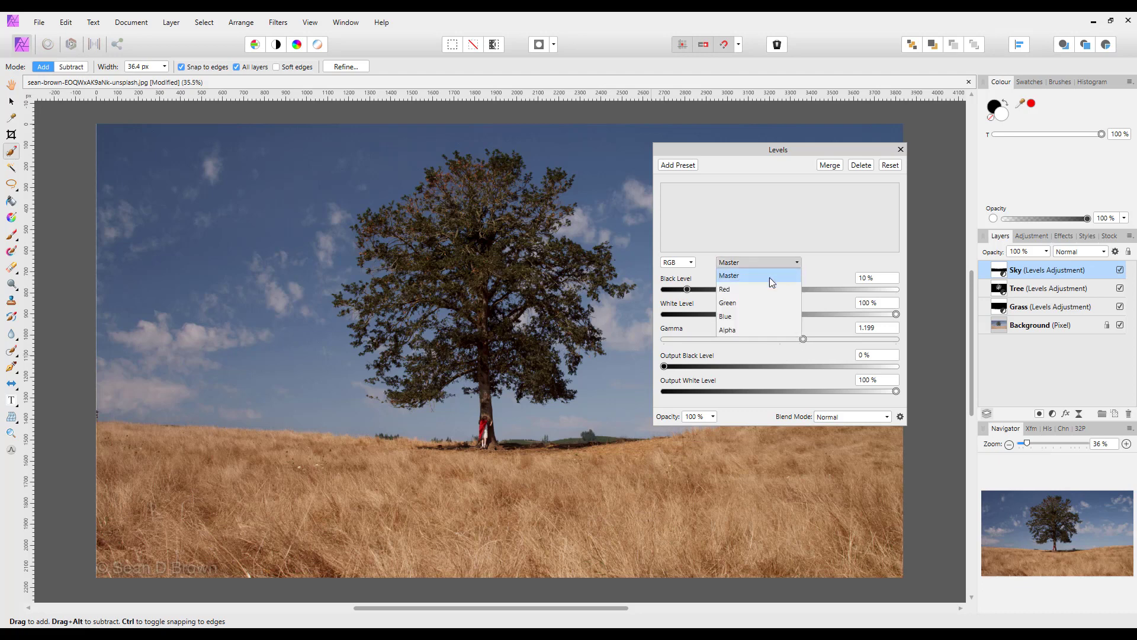
left_click(725, 316)
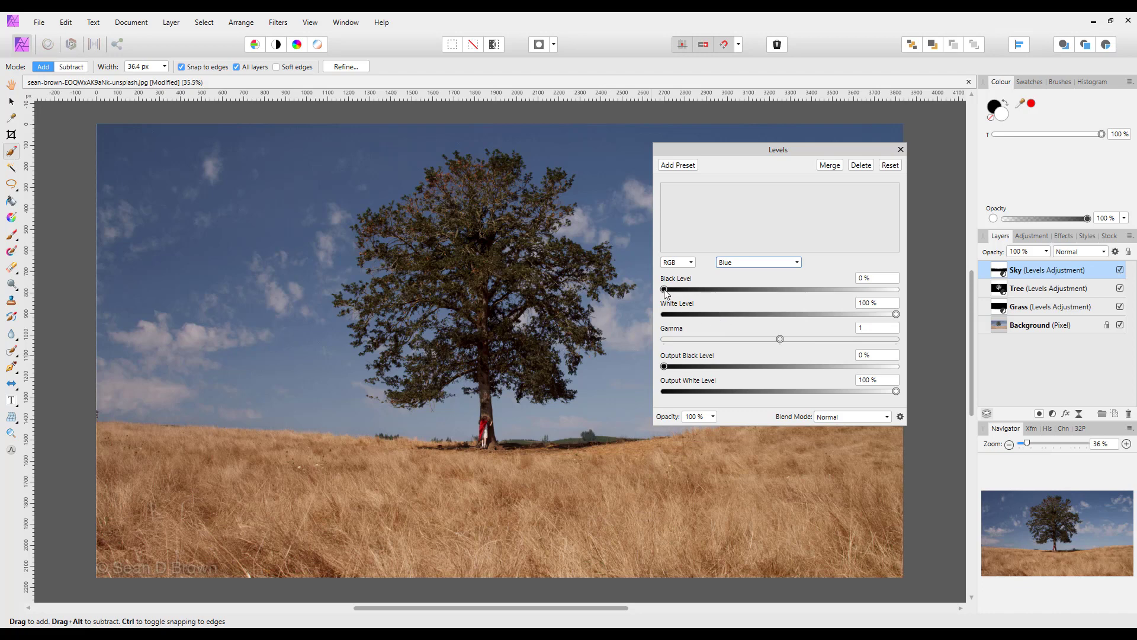
left_click_drag(664, 290, 675, 291)
mouse_move(780, 339)
left_mouse_down()
mouse_move(749, 340)
mouse_move(759, 339)
left_mouse_up()
left_click_drag(676, 290, 680, 289)
left_click_drag(753, 145, 757, 169)
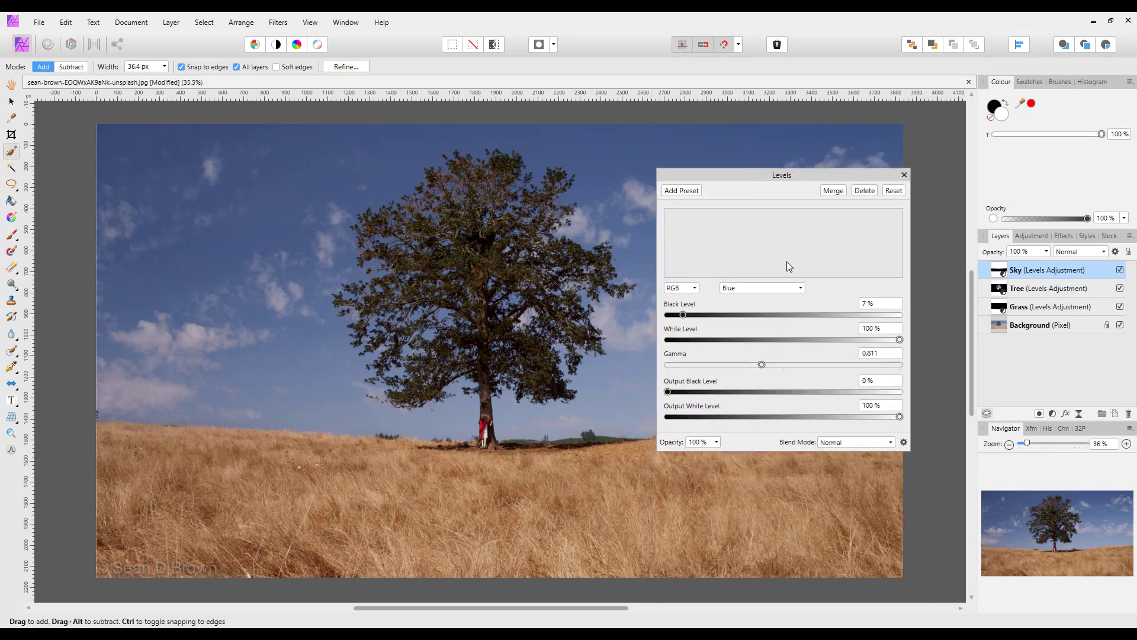
left_click(904, 174)
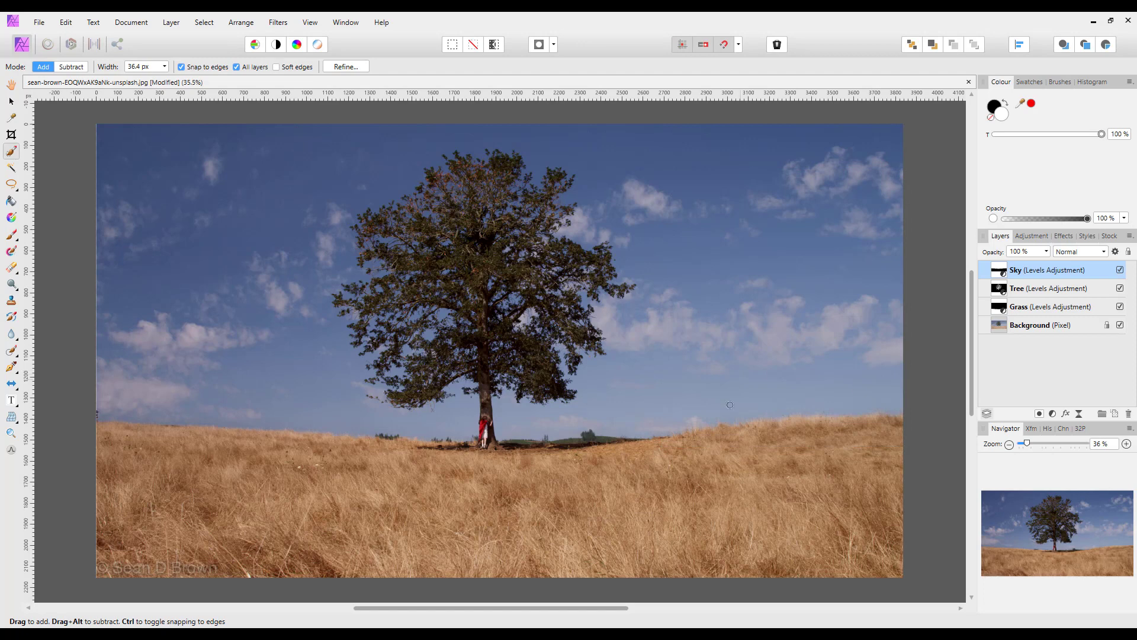
Lower the Tree Levels white level to 88% and close its settings
double_click(999, 290)
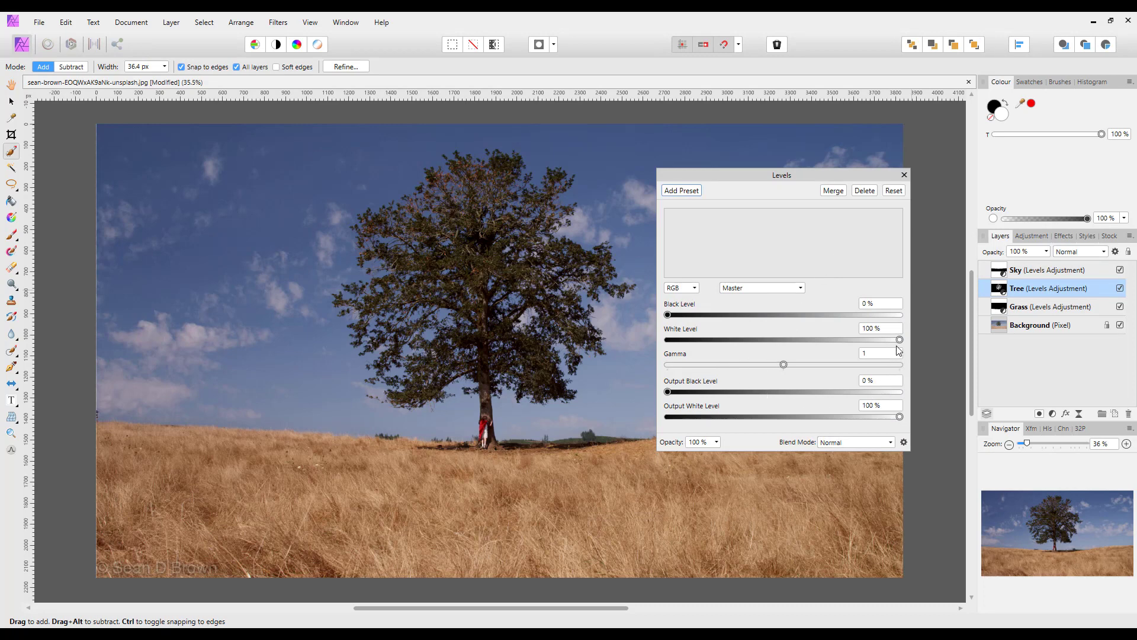
left_click_drag(899, 341, 832, 340)
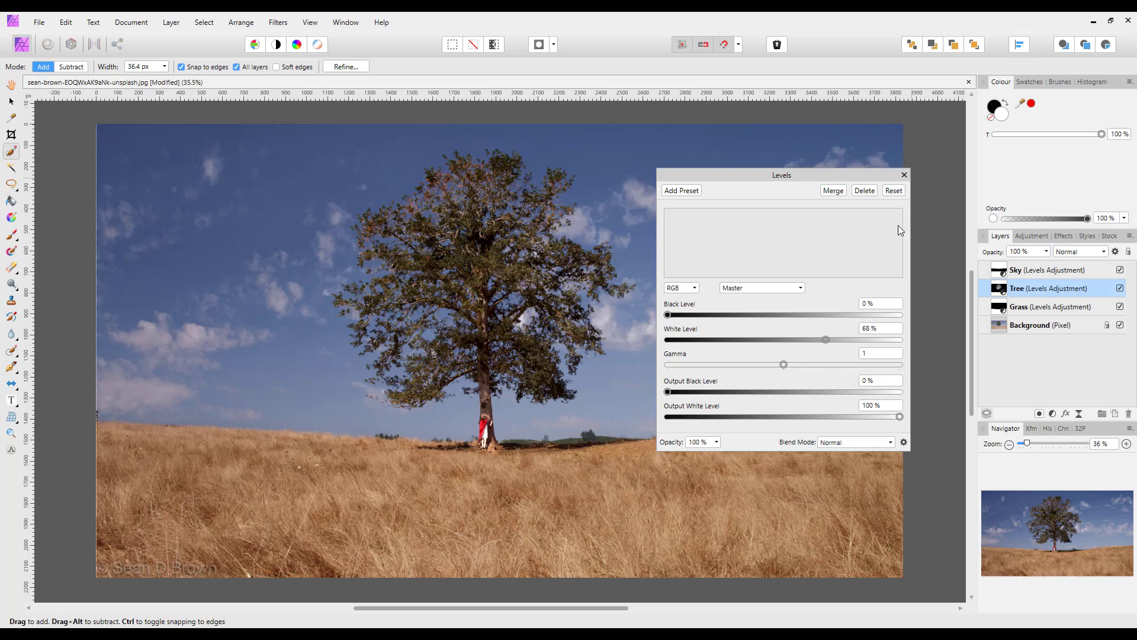
left_click(903, 175)
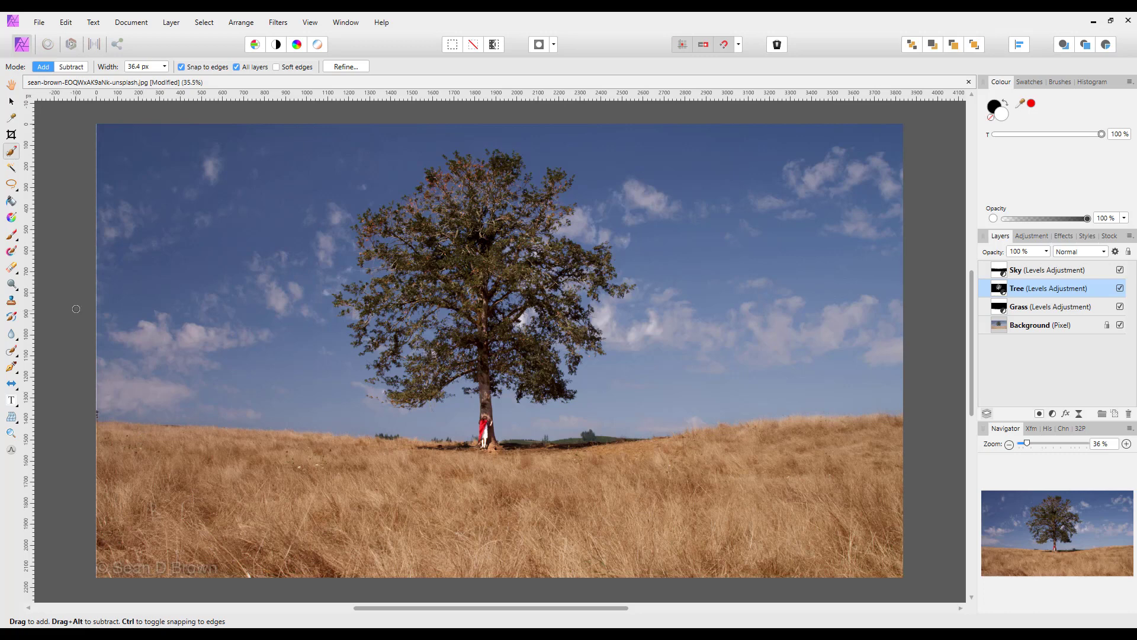
Lasso a trial band along the horizon with the Freehand Selection Tool, then deselect it
left_click(11, 185)
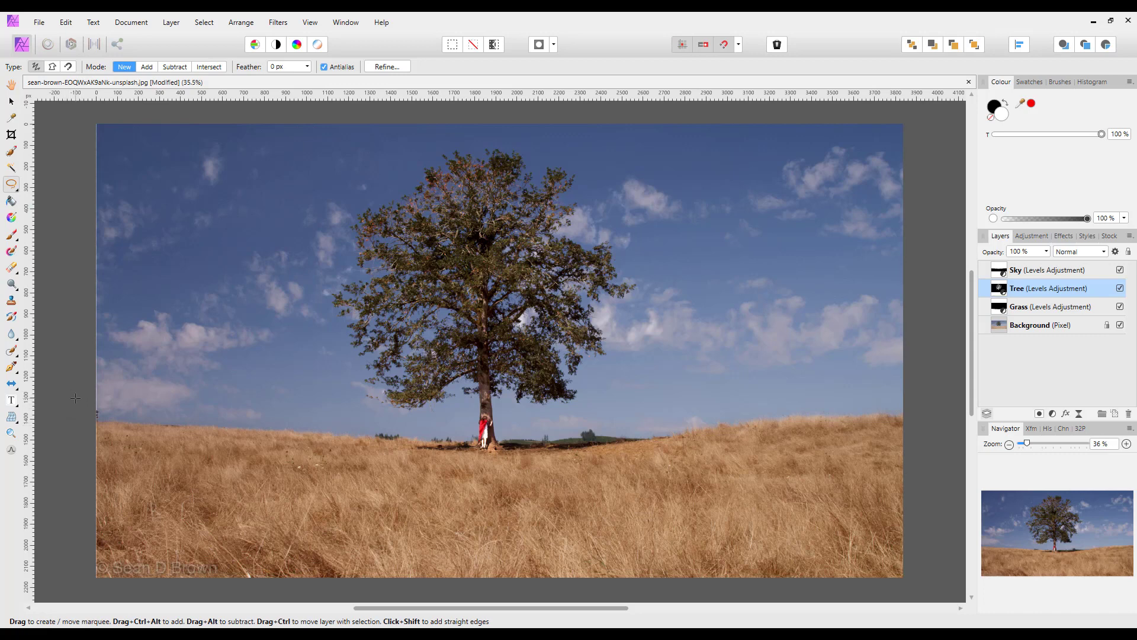
mouse_move(76, 398)
left_mouse_down()
mouse_move(88, 444)
mouse_move(221, 457)
mouse_move(899, 450)
mouse_move(914, 421)
mouse_move(913, 394)
mouse_move(875, 392)
mouse_move(408, 422)
mouse_move(73, 398)
left_mouse_up()
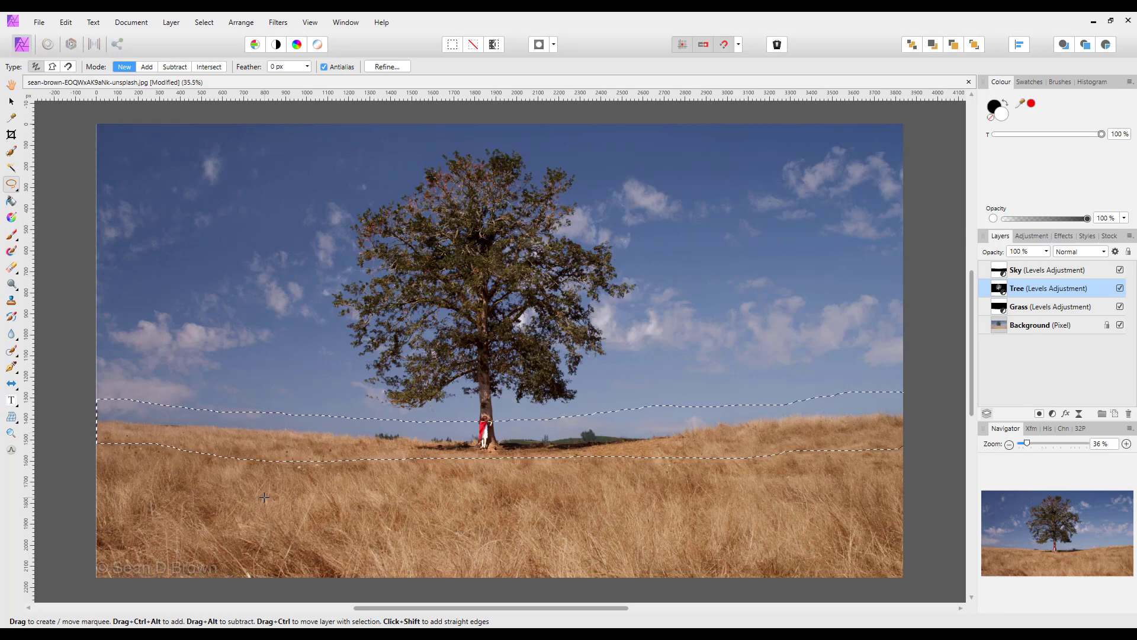
key("ctrl+d")
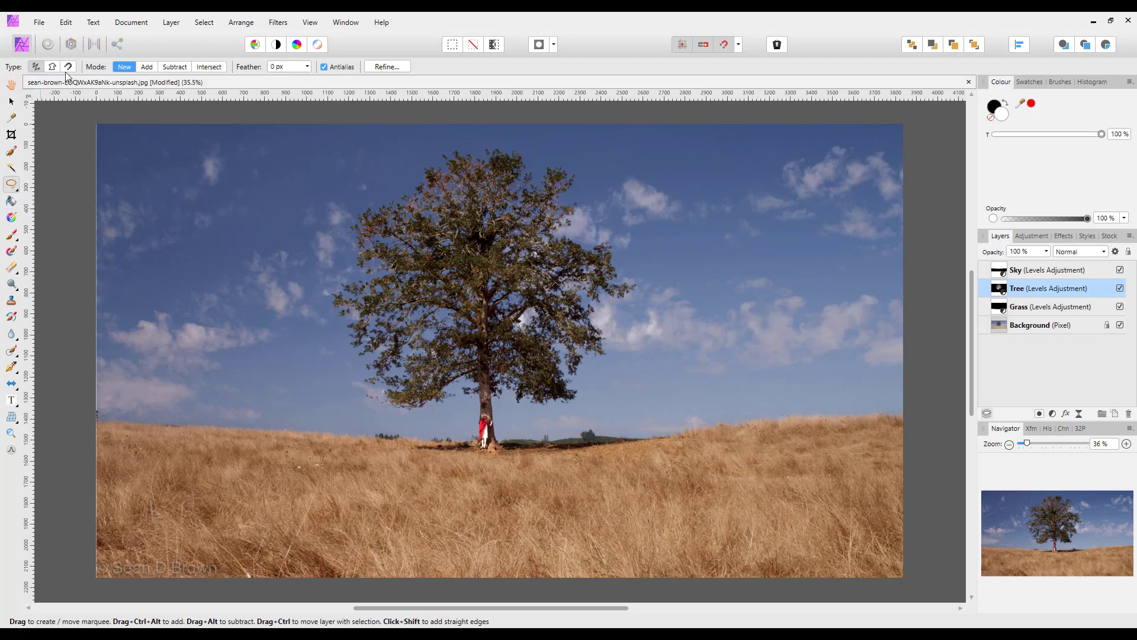
In Add mode, lasso three foreground grass streaks at lower-left, centre and right
left_click(147, 67)
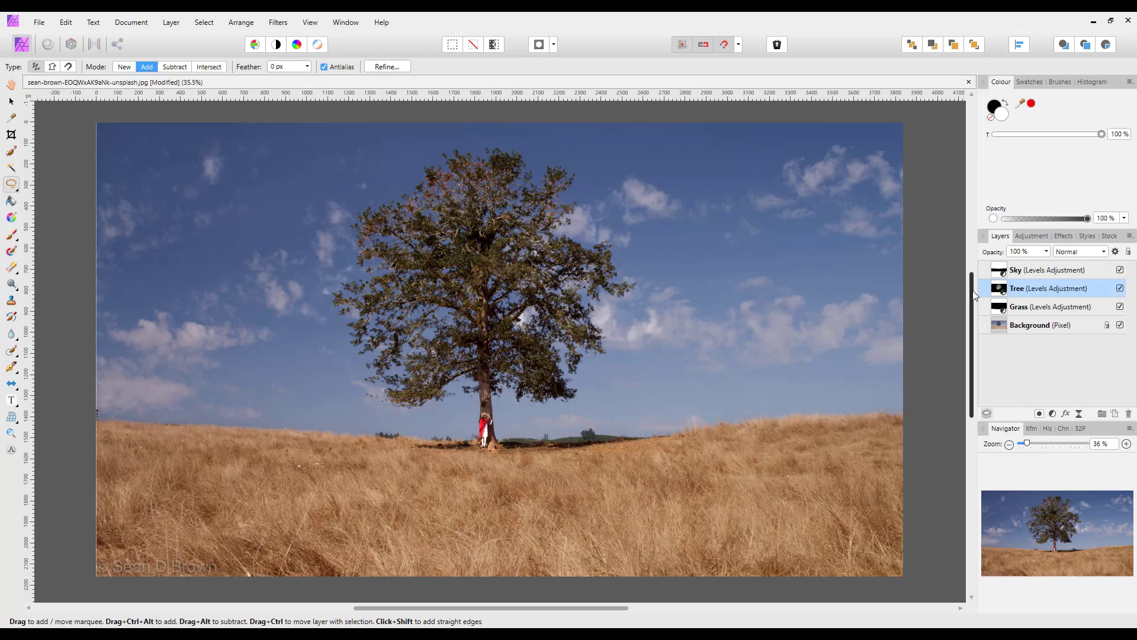
scroll(641, 468, "down", 1)
scroll(642, 468, "down", 1)
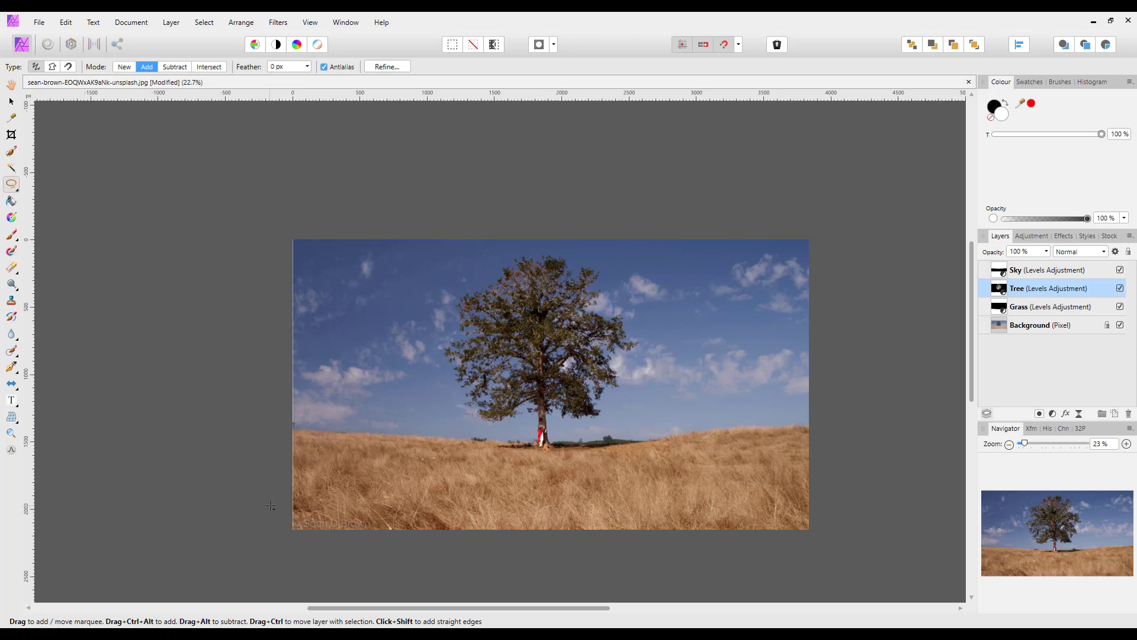
mouse_move(266, 500)
left_mouse_down()
mouse_move(462, 451)
mouse_move(492, 464)
mouse_move(414, 515)
mouse_move(296, 543)
left_mouse_up()
left_click_drag(523, 545, 527, 504)
mouse_move(539, 466)
left_mouse_down()
mouse_move(559, 465)
mouse_move(573, 536)
mouse_move(525, 546)
left_mouse_up()
mouse_move(844, 488)
left_mouse_down()
mouse_move(656, 460)
mouse_move(629, 469)
mouse_move(635, 493)
mouse_move(751, 543)
mouse_move(820, 542)
mouse_move(842, 490)
left_mouse_up()
mouse_move(391, 634)
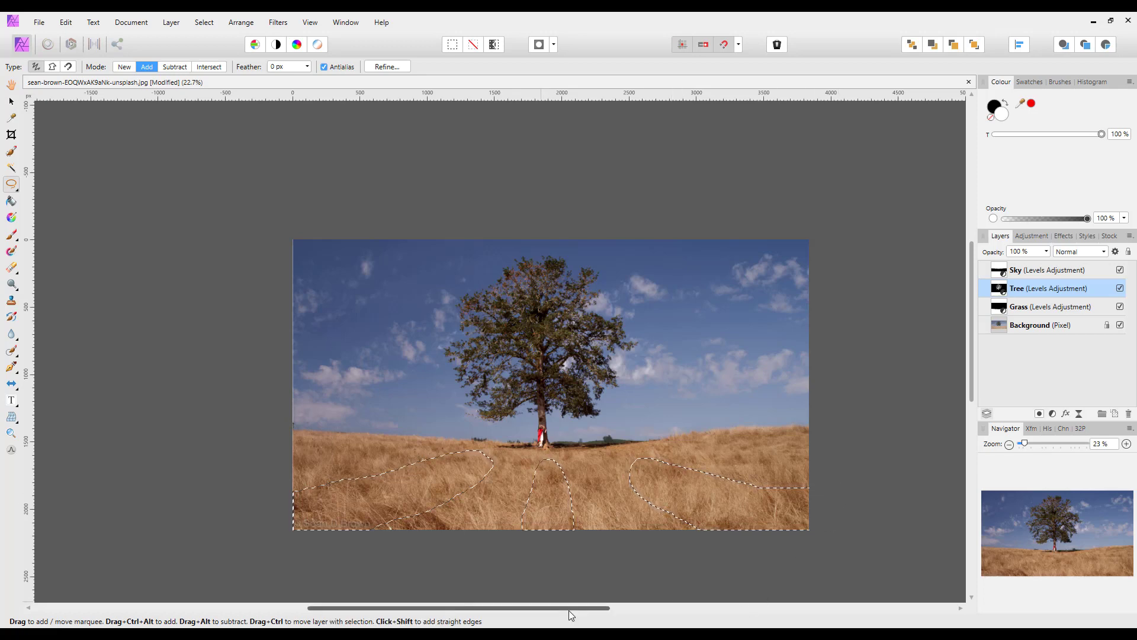
key("ctrl+plus")
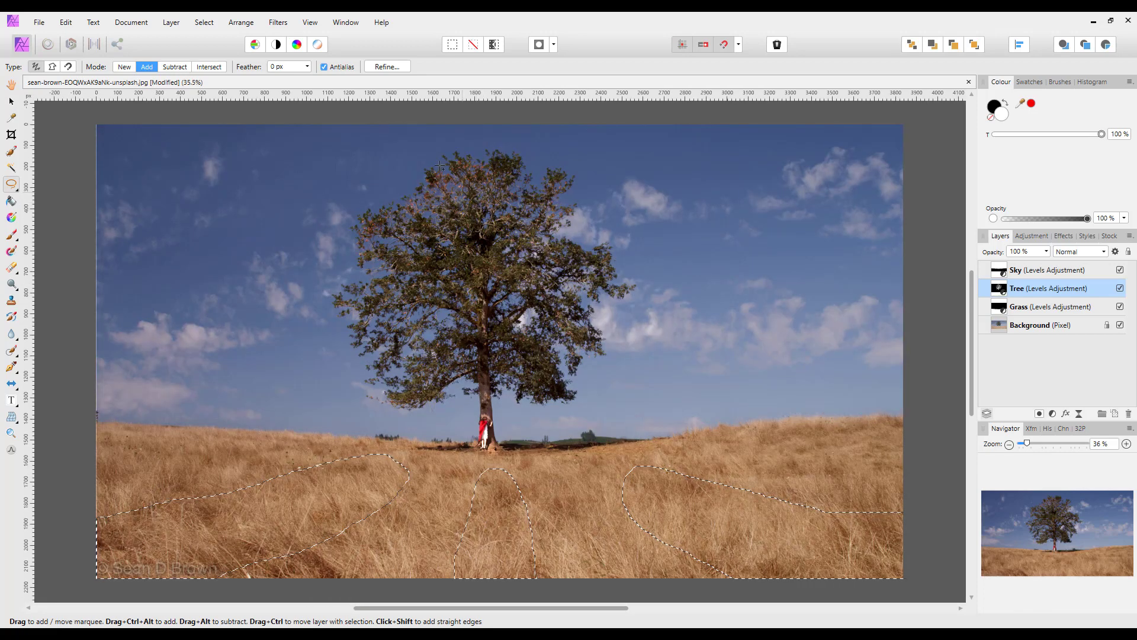
Refine the grass-streak selection with an 83.3 px feather and apply it
left_click(399, 70)
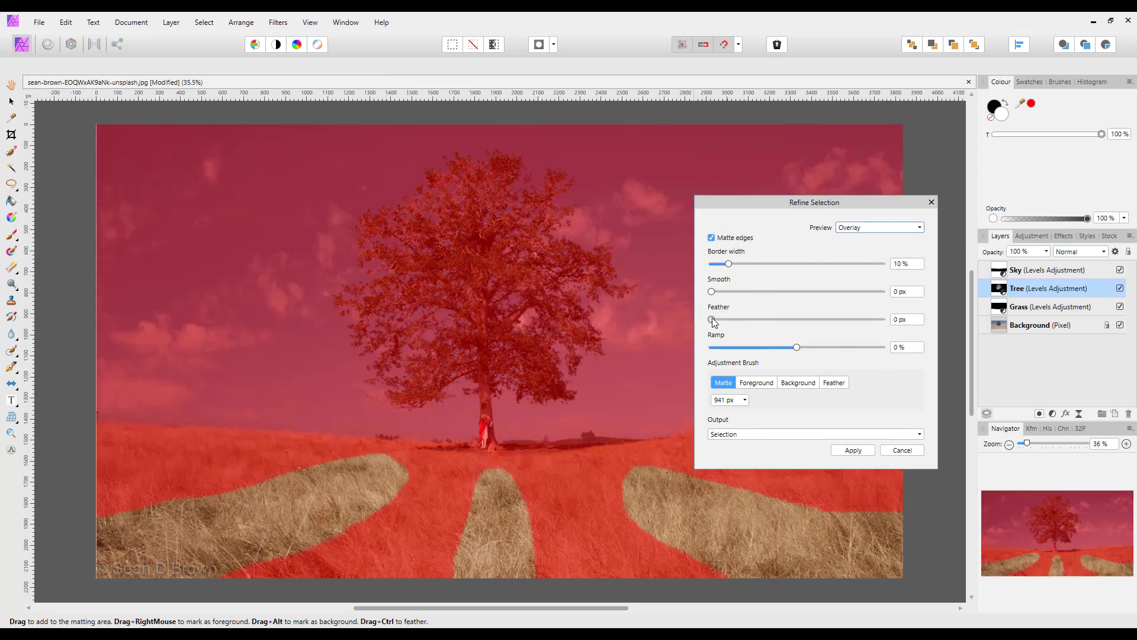
left_click_drag(711, 319, 852, 320)
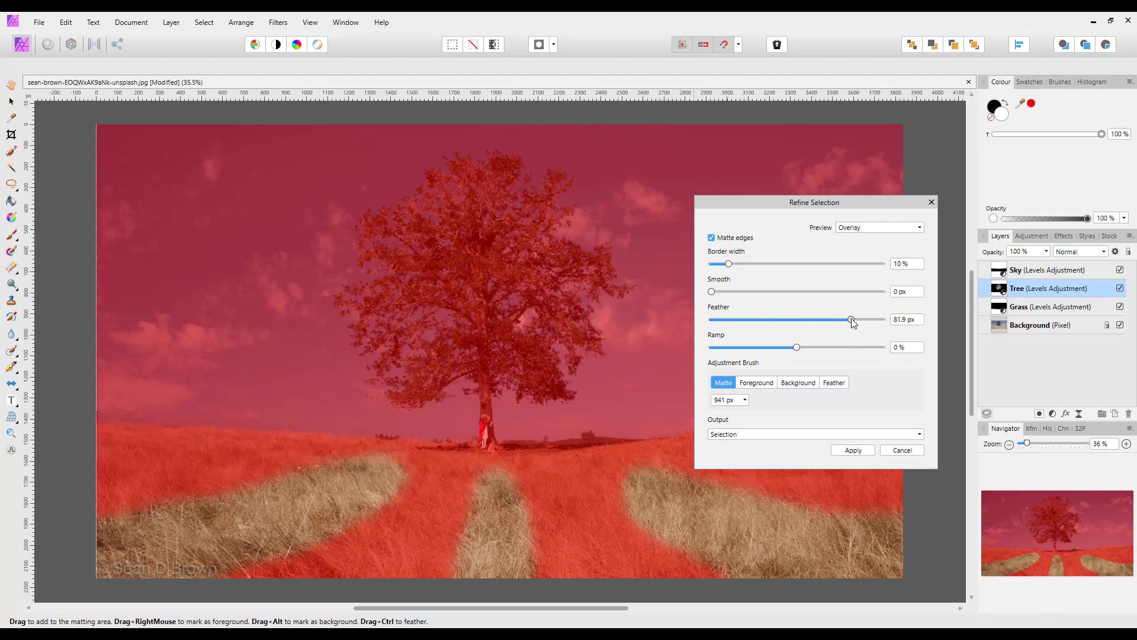
left_click_drag(852, 321, 854, 320)
left_click(855, 452)
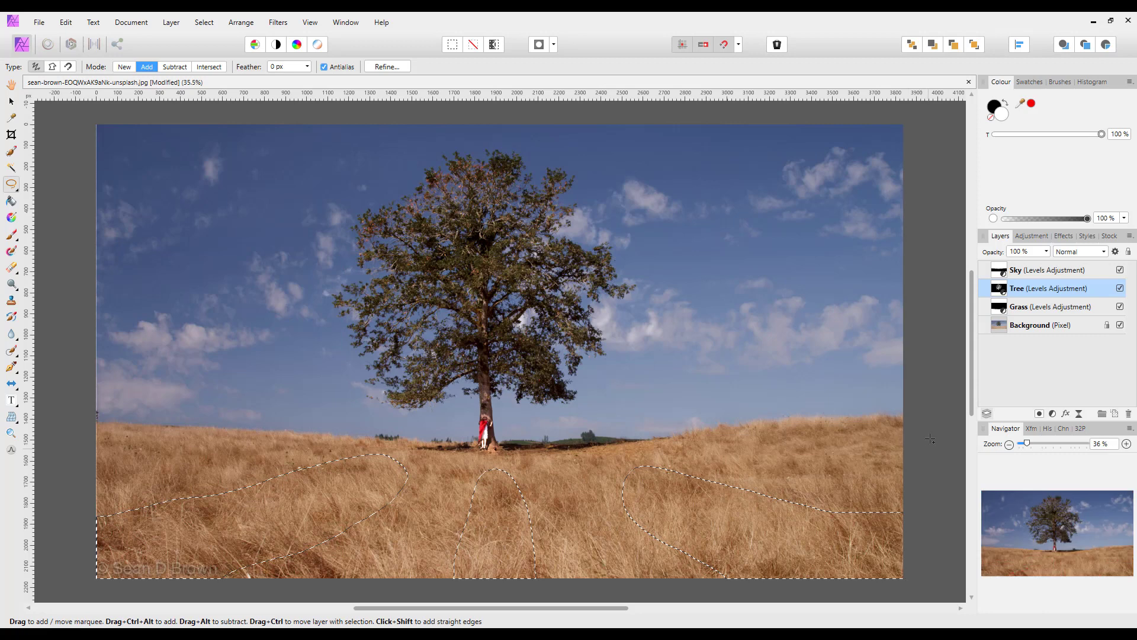
Add a Levels adjustment above the Sky layer, limited to the grass-streak selection
left_click(1016, 271)
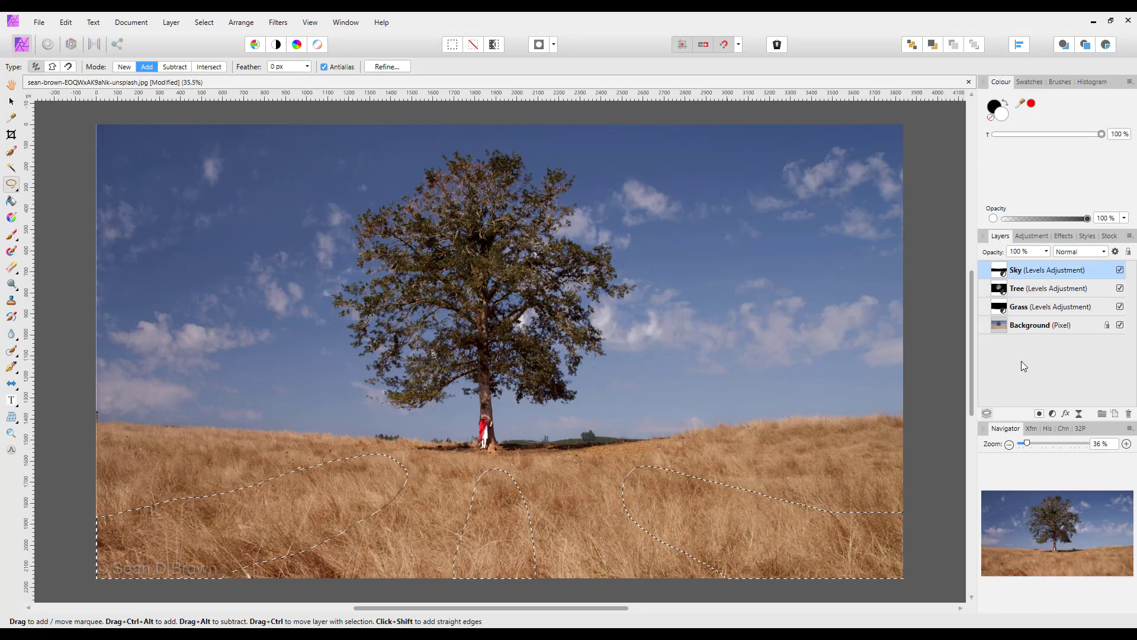
left_click(1053, 418)
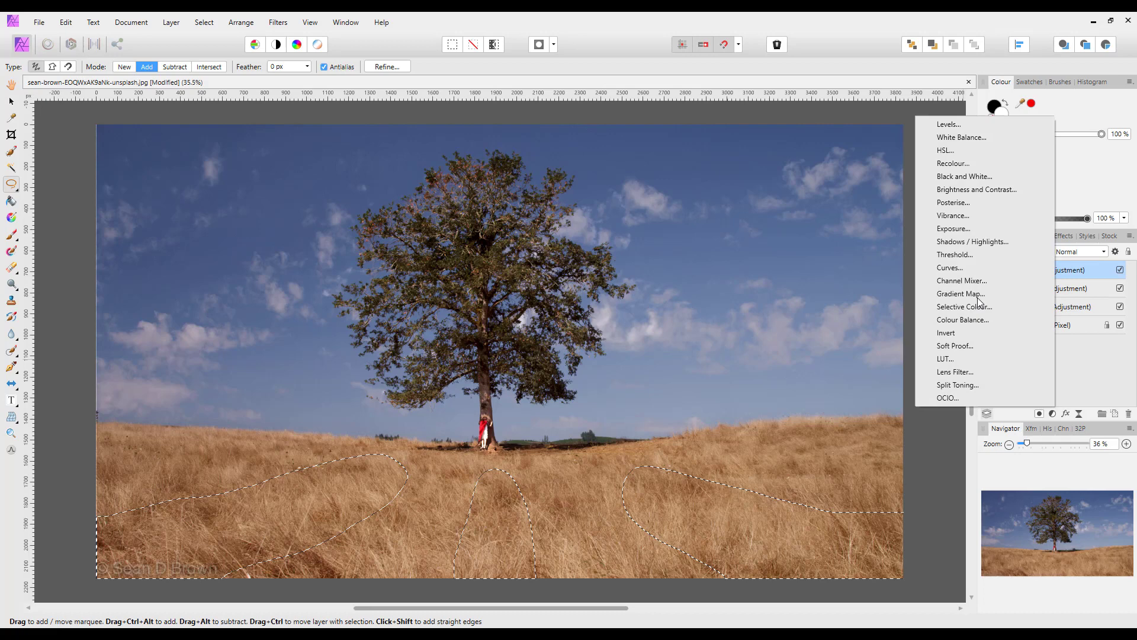
left_click(939, 121)
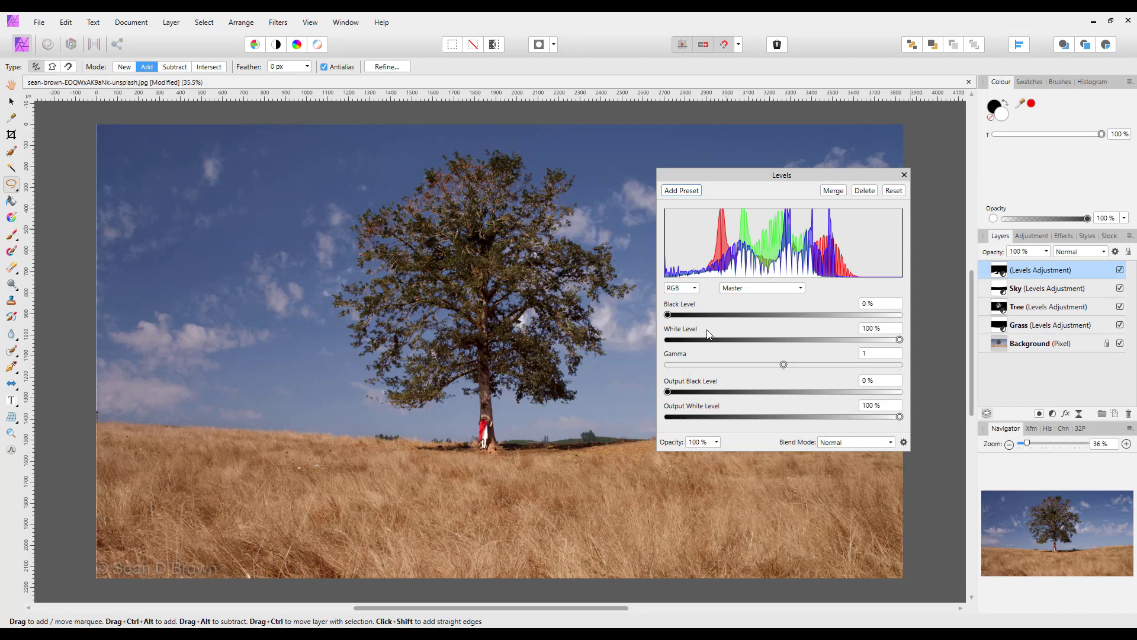
Set the streak Levels black level to 6% and gamma to 1.214, then close it
left_click_drag(668, 316, 706, 320)
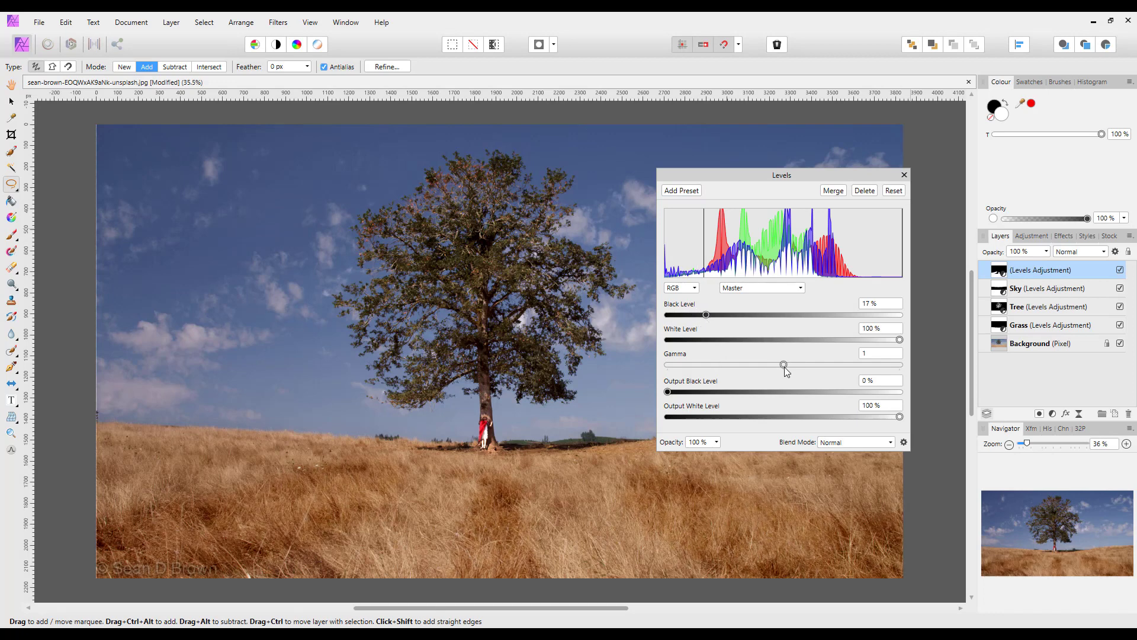
left_click_drag(784, 366, 807, 365)
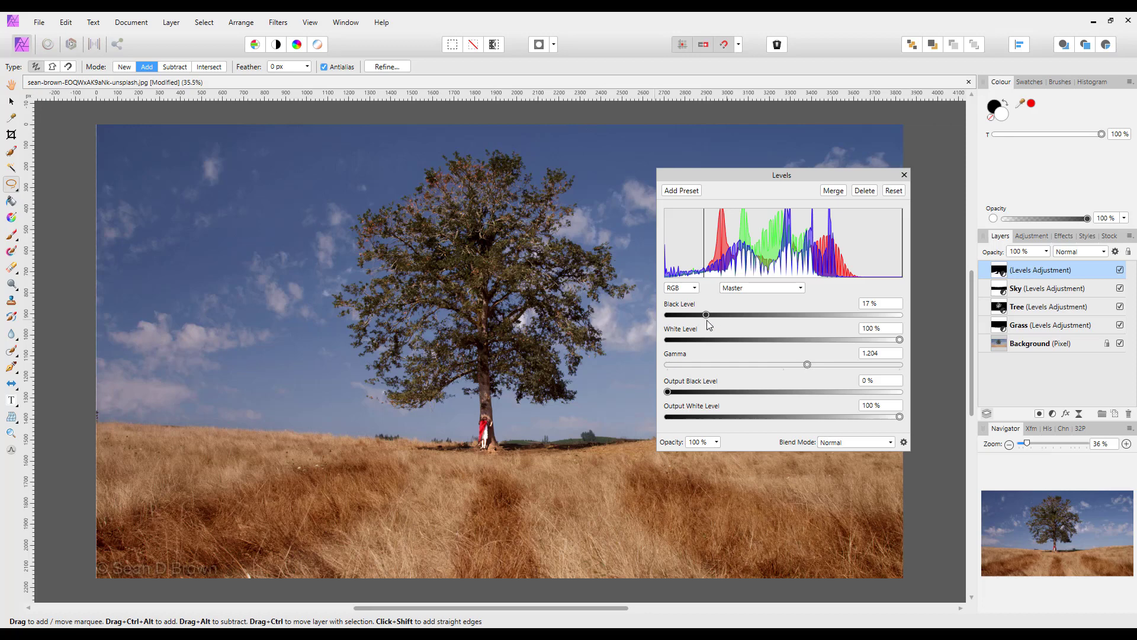
left_click_drag(705, 319, 684, 318)
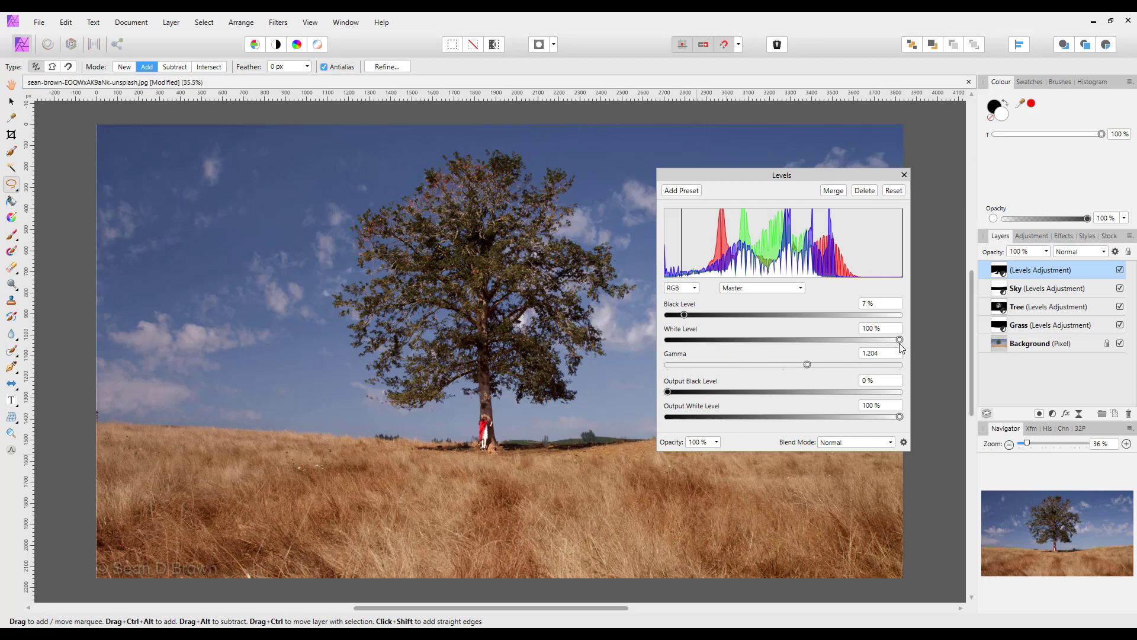
left_click_drag(809, 364, 806, 364)
left_click_drag(685, 318, 683, 318)
left_click_drag(809, 367, 811, 367)
left_click(904, 175)
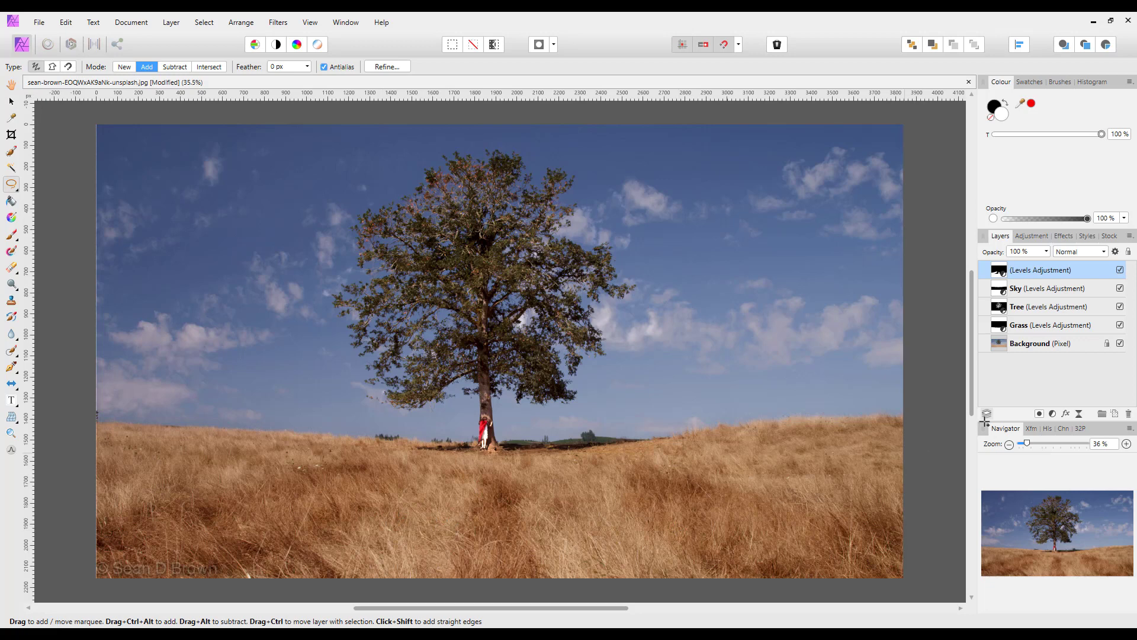
Set the Grass Levels Blue channel to a 4% black level and 1.087 gamma
double_click(995, 327)
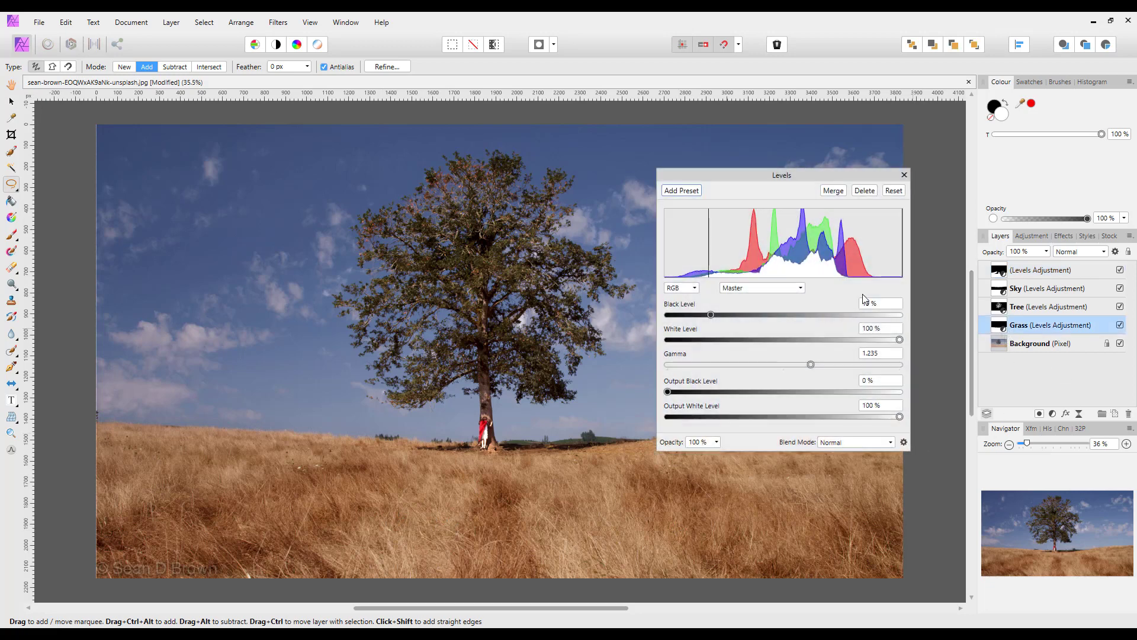
left_click(801, 289)
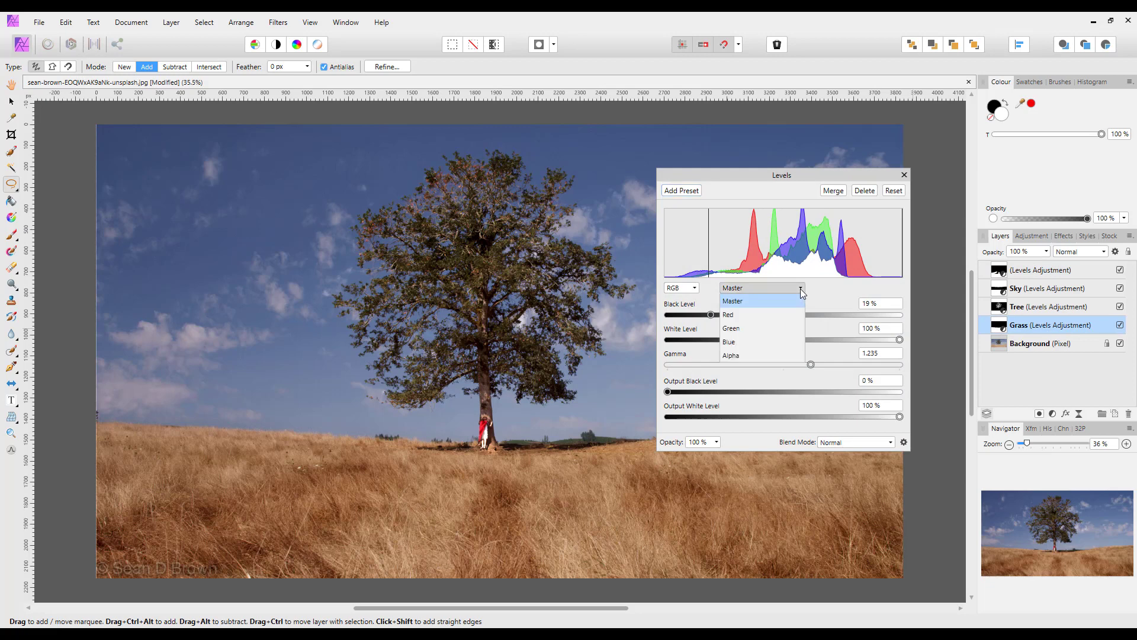
left_click(748, 342)
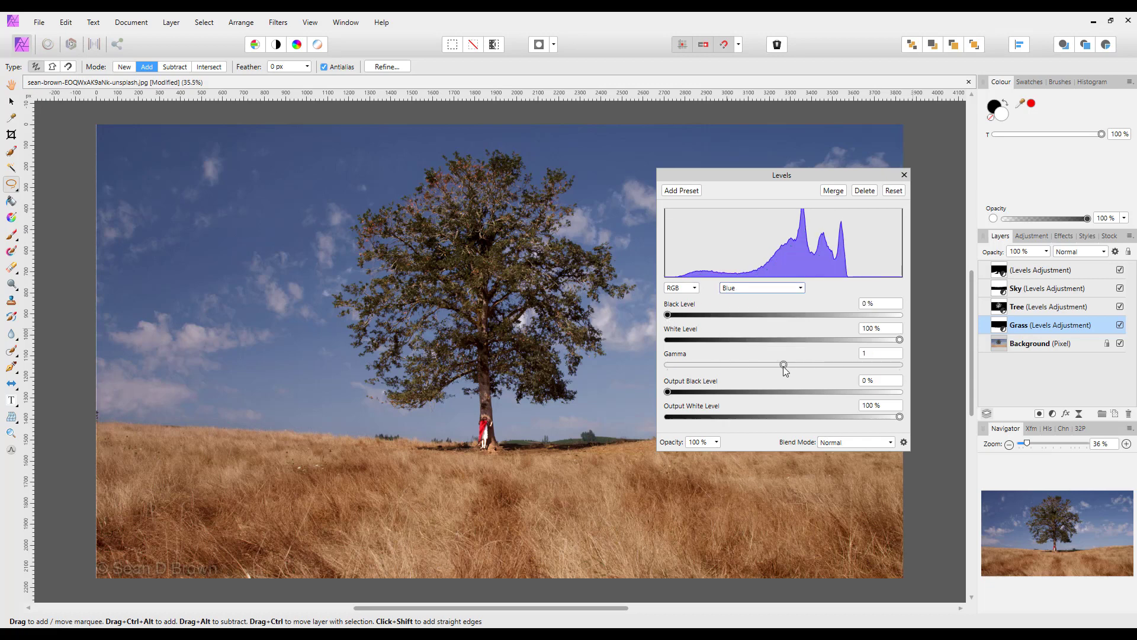
mouse_move(783, 366)
left_mouse_down()
mouse_move(768, 367)
mouse_move(795, 371)
left_mouse_up()
left_click_drag(669, 315, 678, 320)
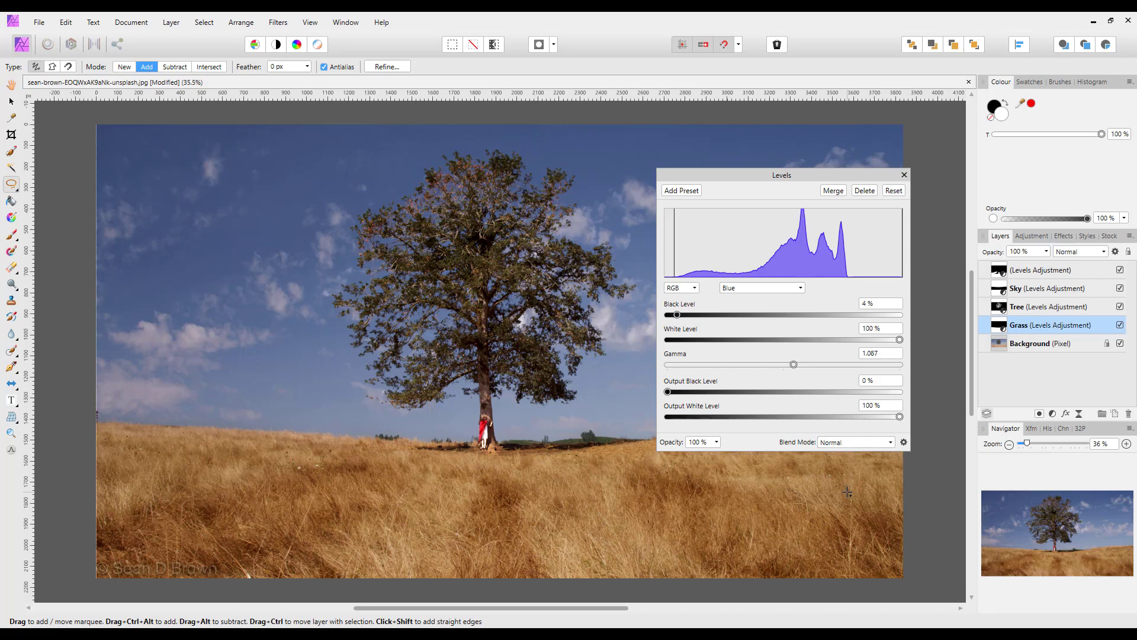
left_click(904, 175)
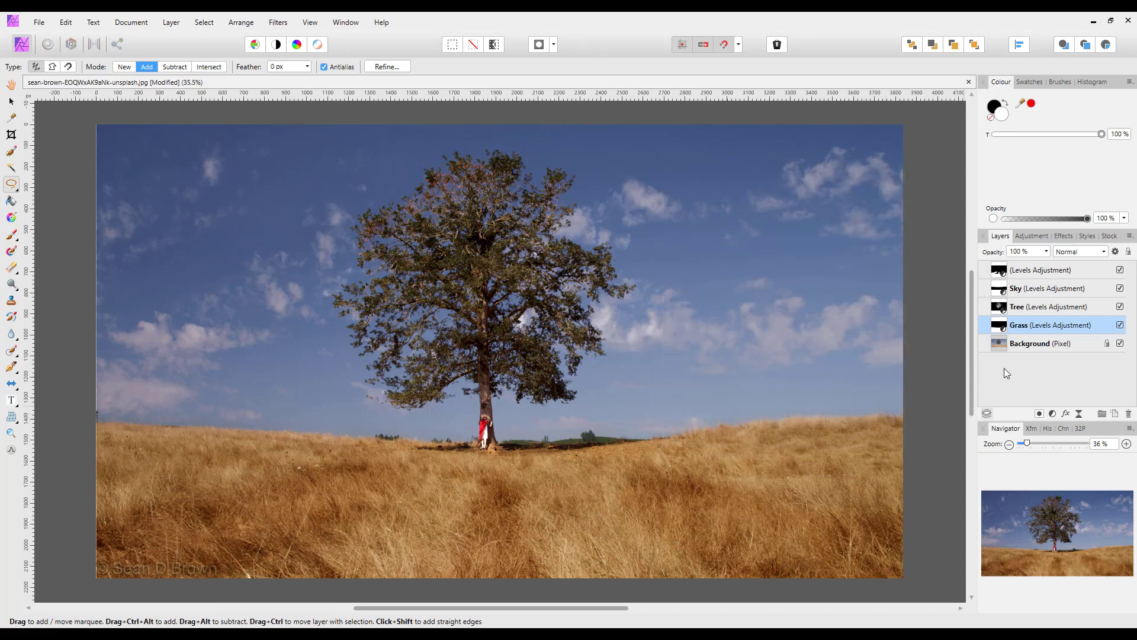
left_click(1085, 269, "shift")
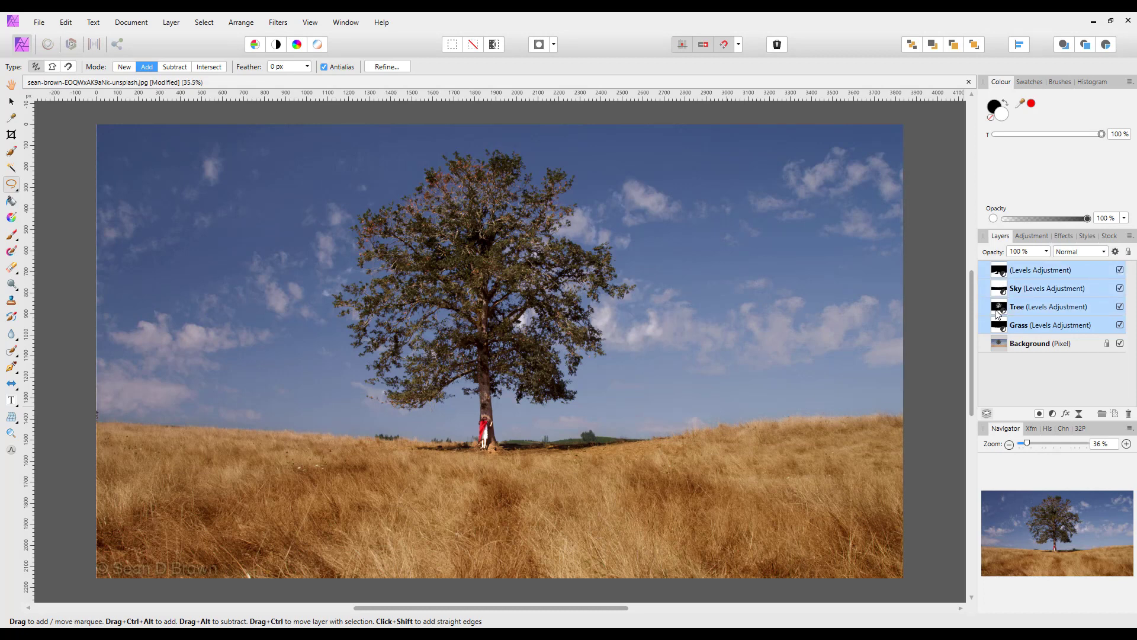
left_click(1120, 270)
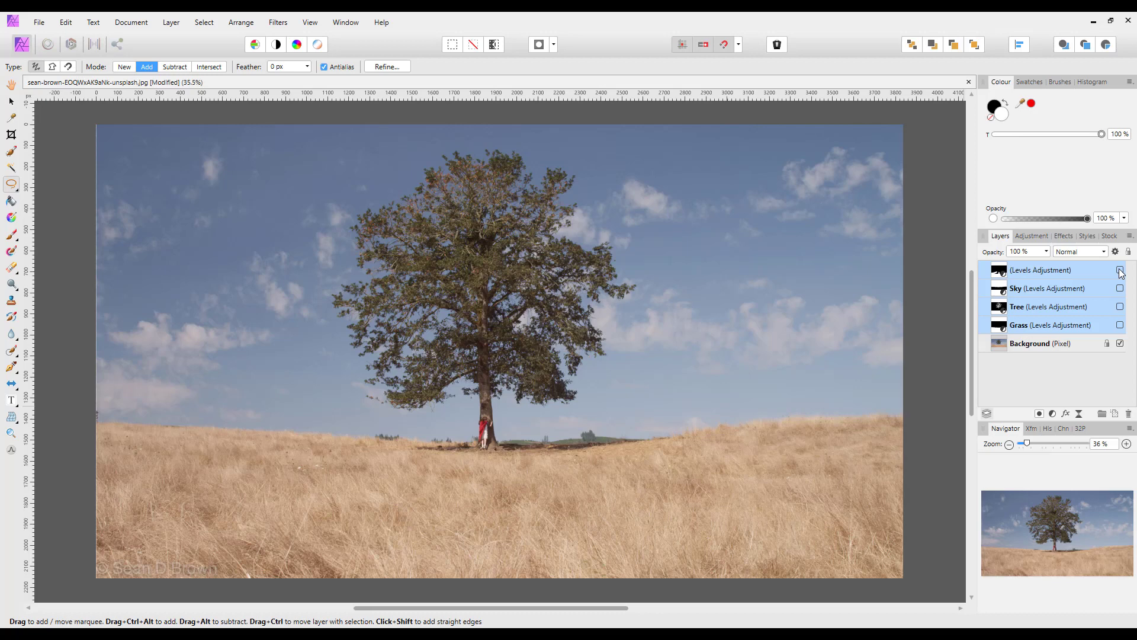
left_click(1120, 270)
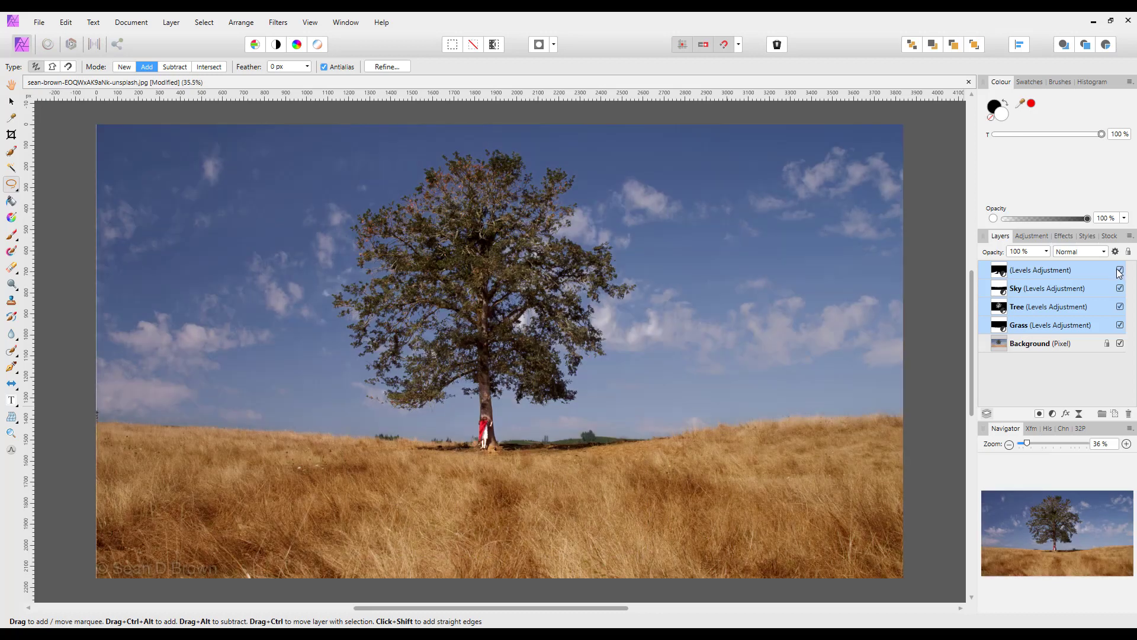